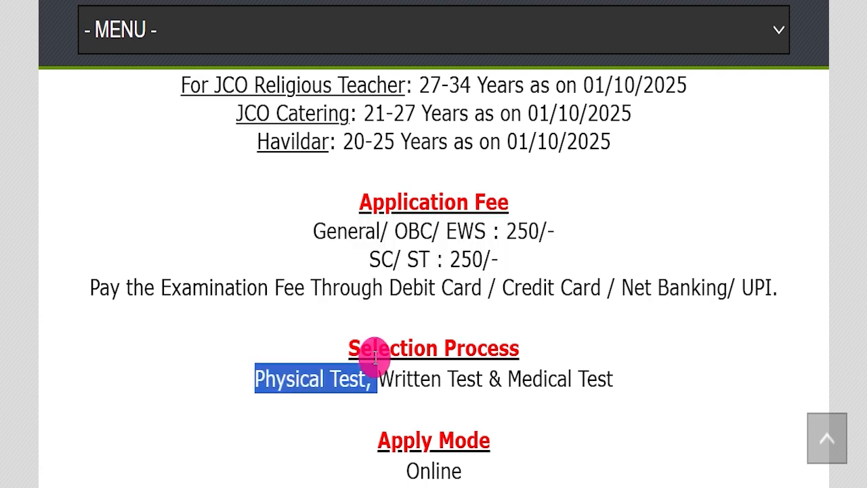
Review the selection process, apply mode, job location and official website details in the army recruitment article
{"action": "scroll", "coordinate": [667, 362], "scroll_direction": "down", "scroll_amount": 4}
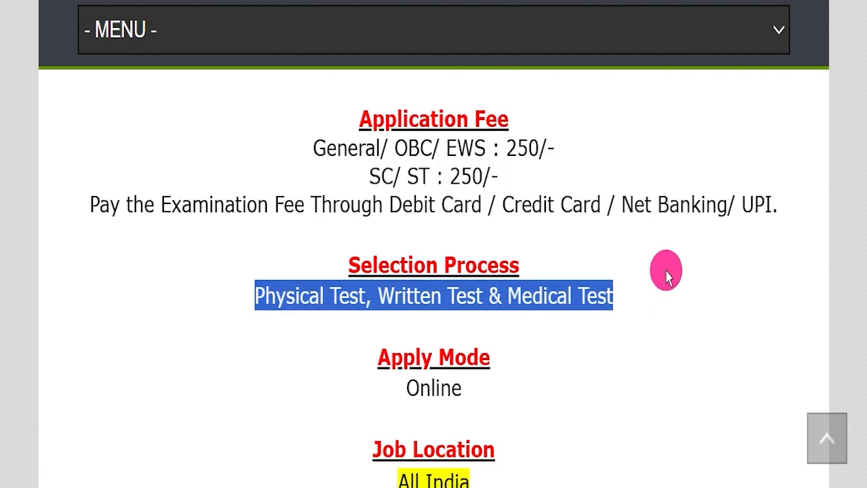
{"action": "left_click_drag", "start_coordinate": [342, 217], "coordinate": [506, 212]}
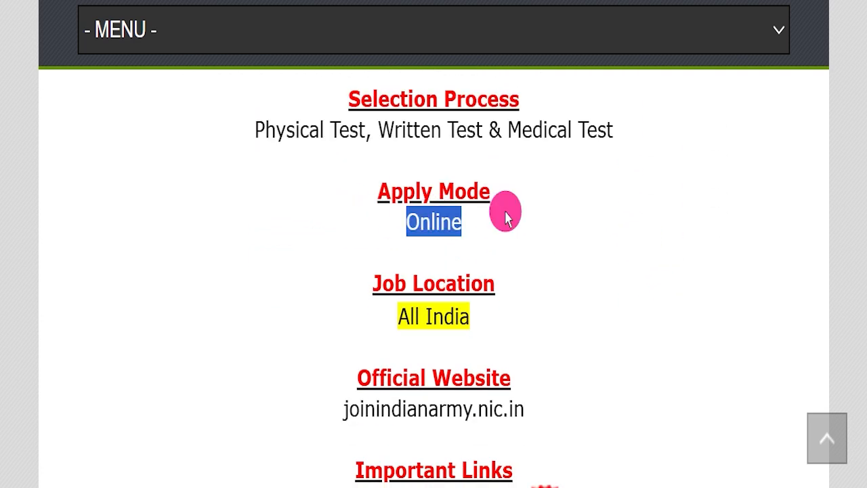
{"action": "left_click_drag", "start_coordinate": [343, 306], "coordinate": [540, 325]}
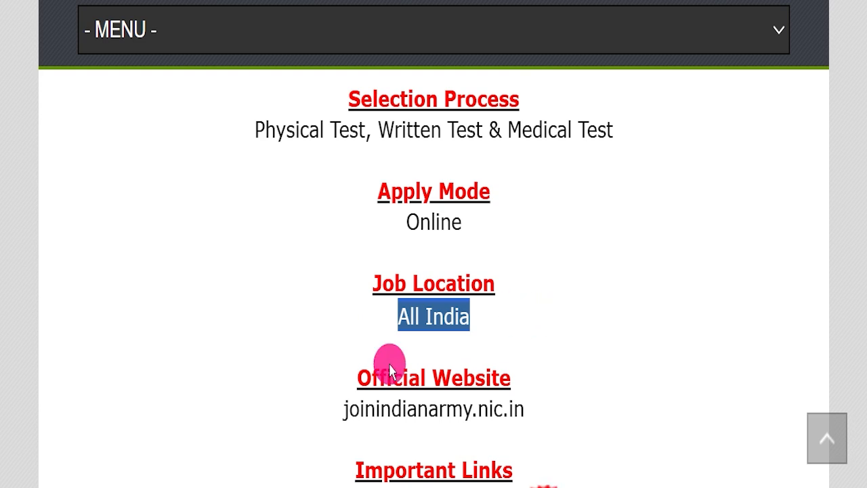
{"action": "left_click_drag", "start_coordinate": [293, 402], "coordinate": [552, 410]}
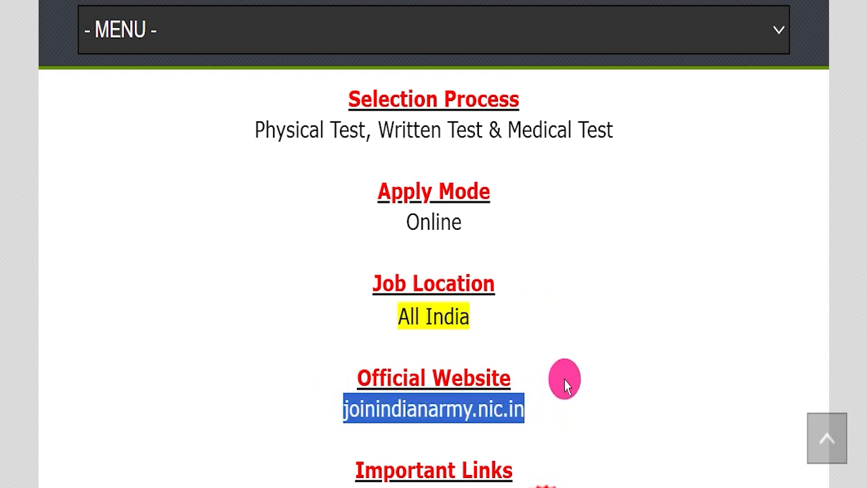
{"action": "left_click", "coordinate": [565, 377]}
{"action": "left_click_drag", "start_coordinate": [315, 374], "coordinate": [589, 416]}
{"action": "left_click", "coordinate": [591, 413]}
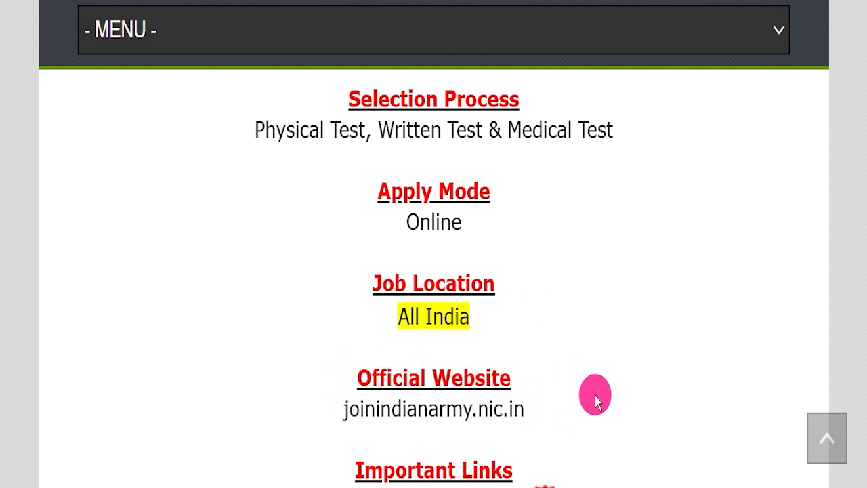
Review the Important Links section and check the Date Extended Notice for the extended registration deadline
{"action": "scroll", "coordinate": [603, 379], "scroll_direction": "down", "scroll_amount": 2}
{"action": "scroll", "coordinate": [613, 362], "scroll_direction": "down", "scroll_amount": 1}
{"action": "scroll", "coordinate": [613, 363], "scroll_direction": "down", "scroll_amount": 1}
{"action": "left_click_drag", "start_coordinate": [384, 304], "coordinate": [633, 385]}
{"action": "left_click", "coordinate": [626, 384]}
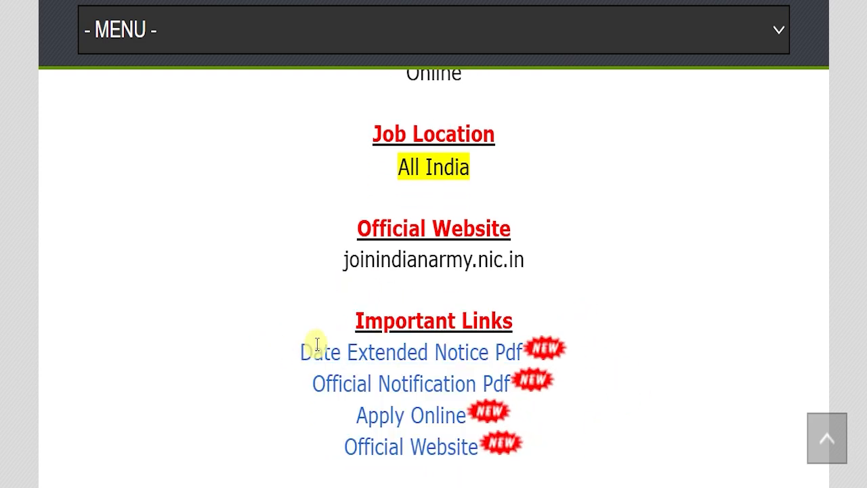
{"action": "left_click_drag", "start_coordinate": [273, 345], "coordinate": [526, 350]}
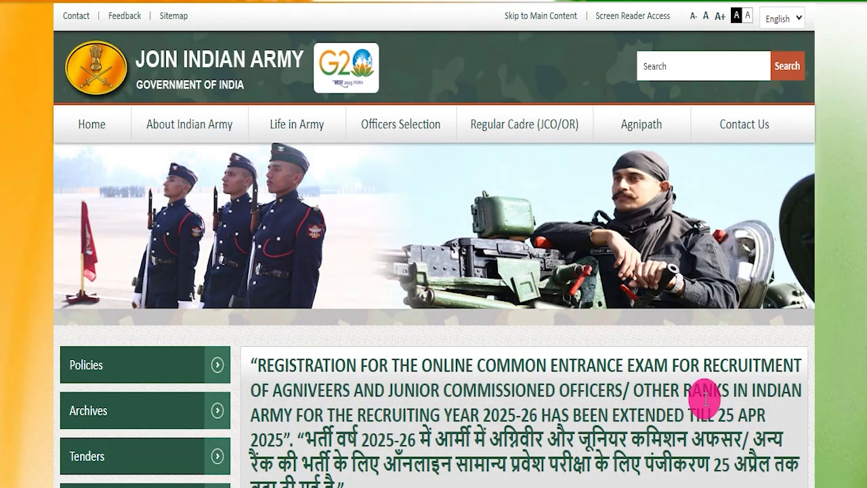
{"action": "left_click_drag", "start_coordinate": [715, 414], "coordinate": [285, 434]}
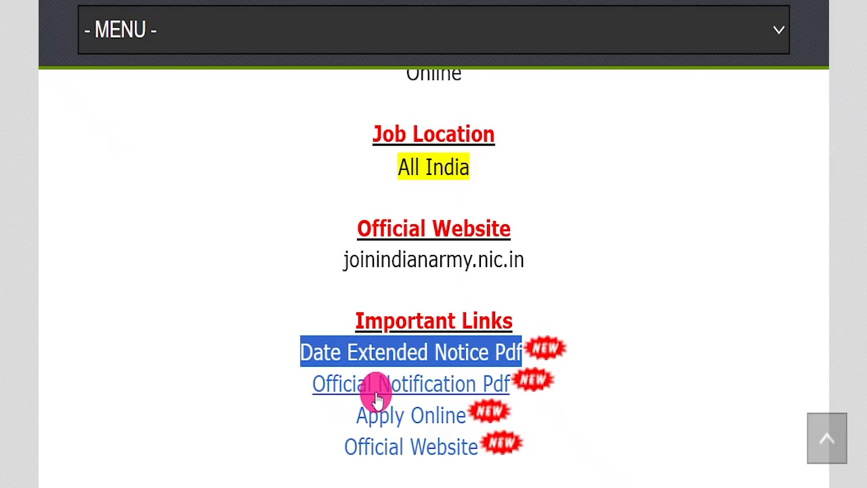
Open the Official Notification link and examine the rally notifications listed by recruiting zone, with their downloadable PDFs
{"action": "left_click_drag", "start_coordinate": [312, 384], "coordinate": [509, 379]}
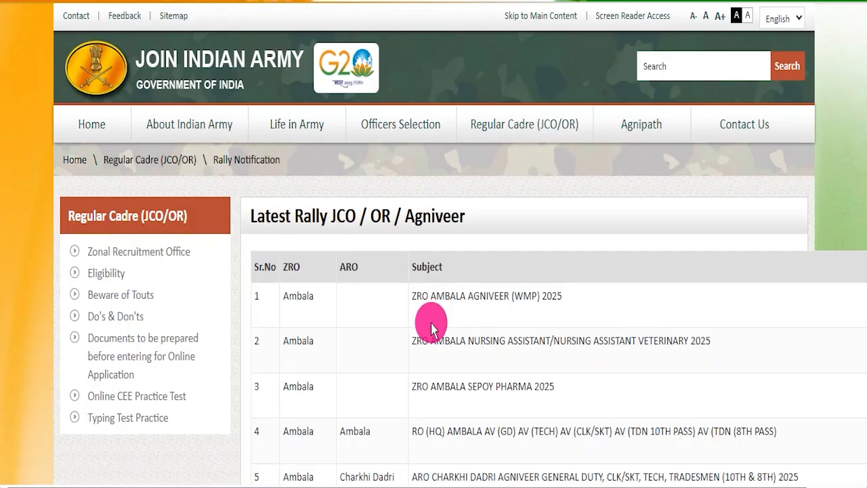
{"action": "scroll", "coordinate": [431, 324], "scroll_direction": "down", "scroll_amount": 4}
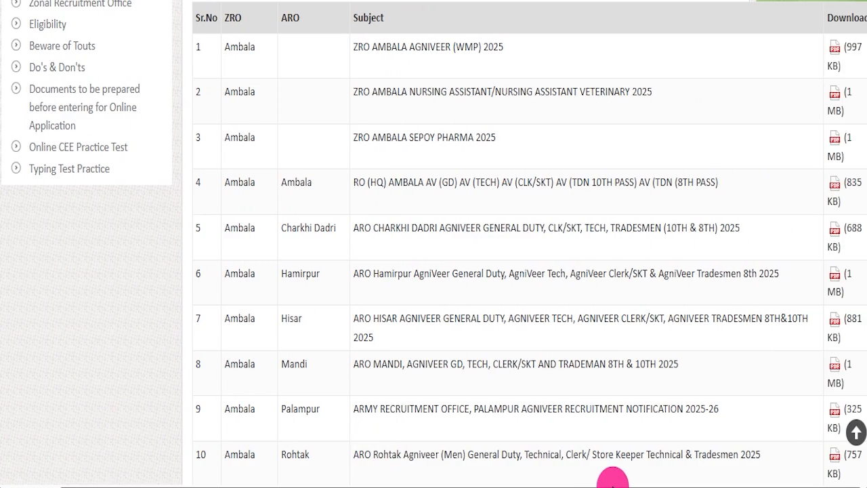
{"action": "scroll", "coordinate": [546, 397], "scroll_direction": "down", "scroll_amount": 4}
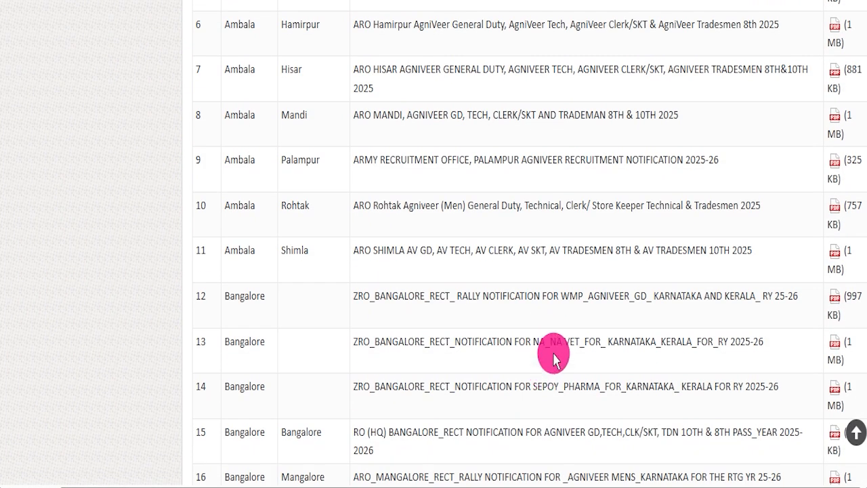
{"action": "left_click_drag", "start_coordinate": [359, 205], "coordinate": [649, 205]}
{"action": "left_click_drag", "start_coordinate": [370, 257], "coordinate": [636, 252]}
{"action": "left_click", "coordinate": [220, 237]}
{"action": "left_click_drag", "start_coordinate": [230, 223], "coordinate": [260, 389]}
{"action": "left_click", "coordinate": [502, 343]}
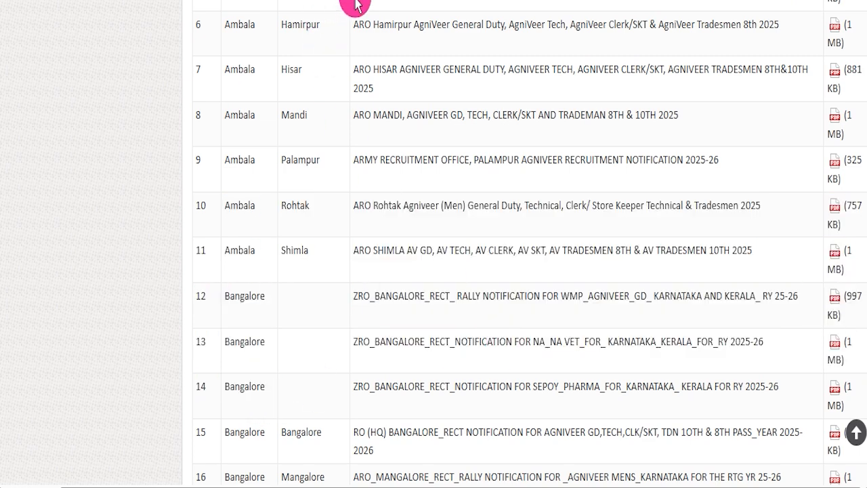
{"action": "left_click_drag", "start_coordinate": [822, 13], "coordinate": [855, 413]}
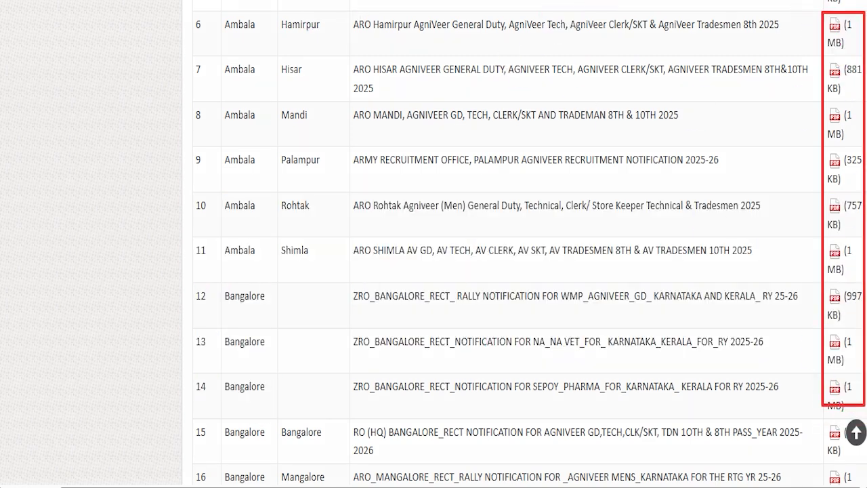
Open the Bangalore zone WMP Agniveer GD rally notification PDF for Karnataka and Kerala and skim its pages
{"action": "left_click", "coordinate": [833, 298]}
{"action": "scroll", "coordinate": [332, 284], "scroll_direction": "down", "scroll_amount": 20}
{"action": "scroll", "coordinate": [334, 274], "scroll_direction": "down", "scroll_amount": 20}
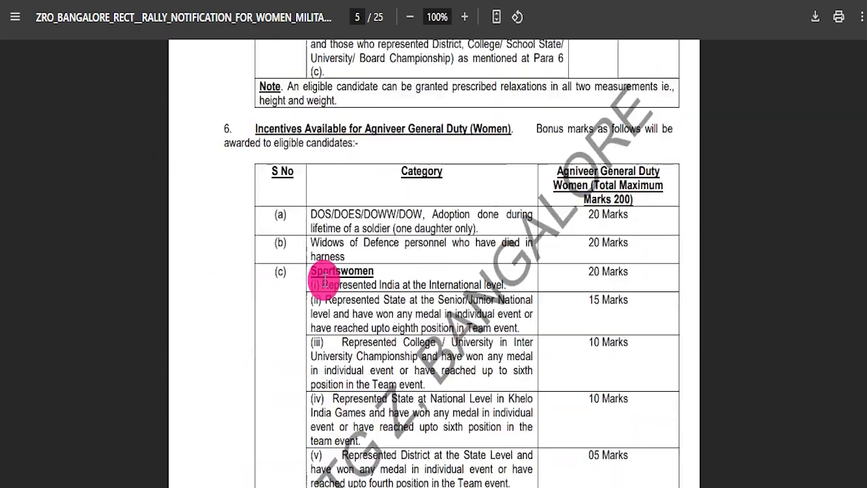
{"action": "scroll", "coordinate": [298, 251], "scroll_direction": "down", "scroll_amount": 15}
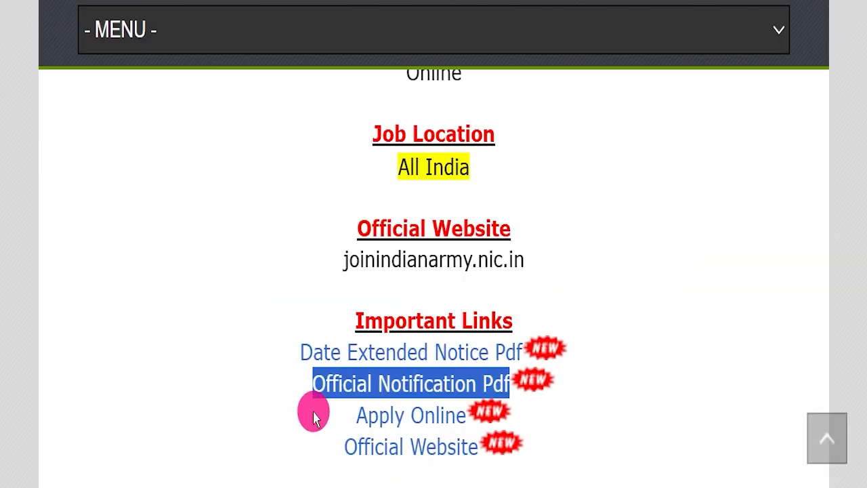
Open the Apply Online login page and examine its new registration and already registered sections
{"action": "left_click_drag", "start_coordinate": [313, 418], "coordinate": [467, 415]}
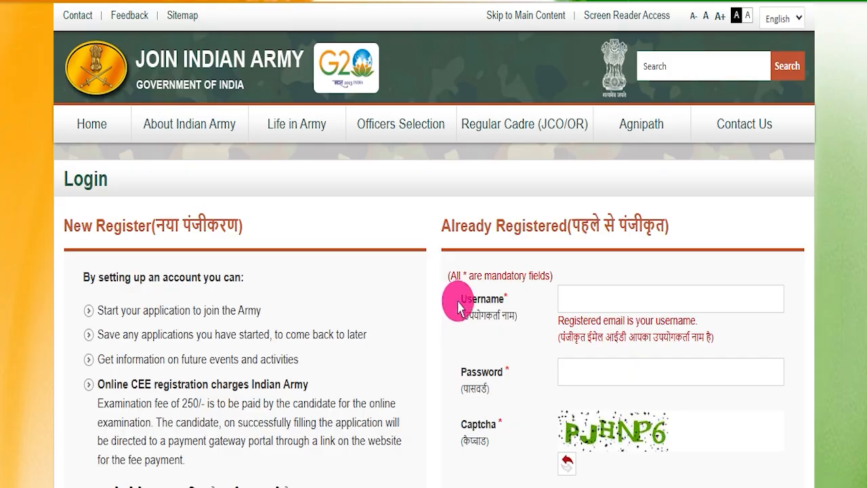
{"action": "scroll", "coordinate": [432, 322], "scroll_direction": "down", "scroll_amount": 10}
{"action": "scroll", "coordinate": [429, 338], "scroll_direction": "up", "scroll_amount": 10}
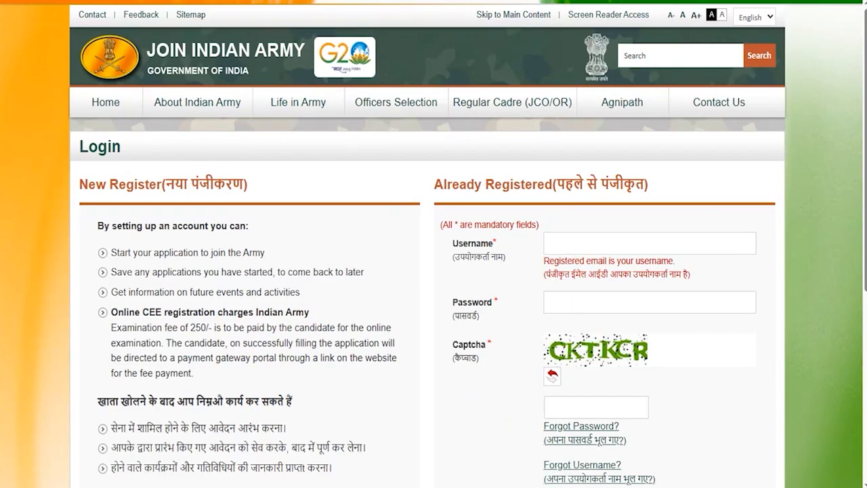
Point out the username, password and captcha fields that already registered candidates must fill in, then clear the marks
{"action": "left_click_drag", "start_coordinate": [707, 247], "coordinate": [746, 217]}
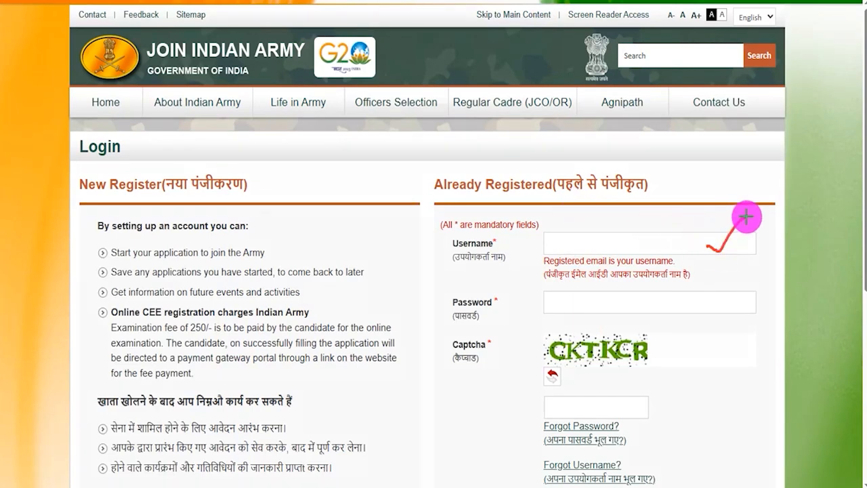
{"action": "left_click_drag", "start_coordinate": [707, 305], "coordinate": [749, 279]}
{"action": "left_click_drag", "start_coordinate": [582, 371], "coordinate": [679, 370]}
{"action": "left_click_drag", "start_coordinate": [631, 411], "coordinate": [686, 388]}
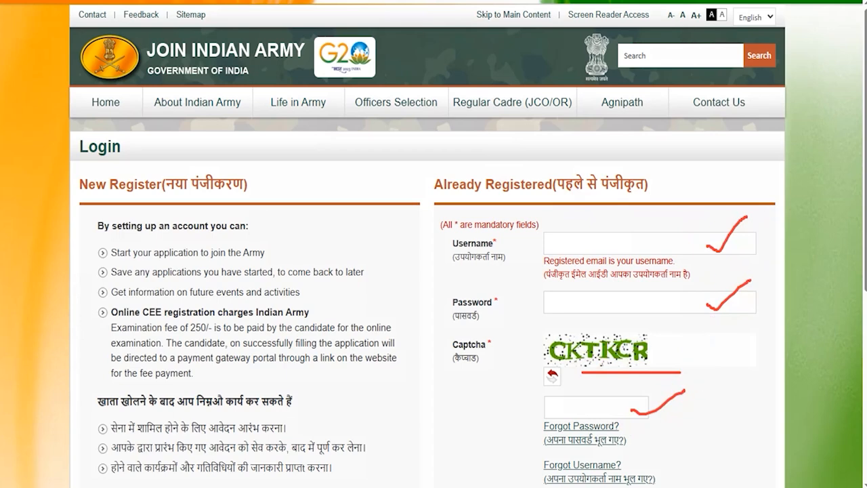
{"action": "key", "text": "Escape"}
Point out the login confirmation for existing users and open the registration for new candidates
{"action": "scroll", "coordinate": [502, 333], "scroll_direction": "down", "scroll_amount": 3}
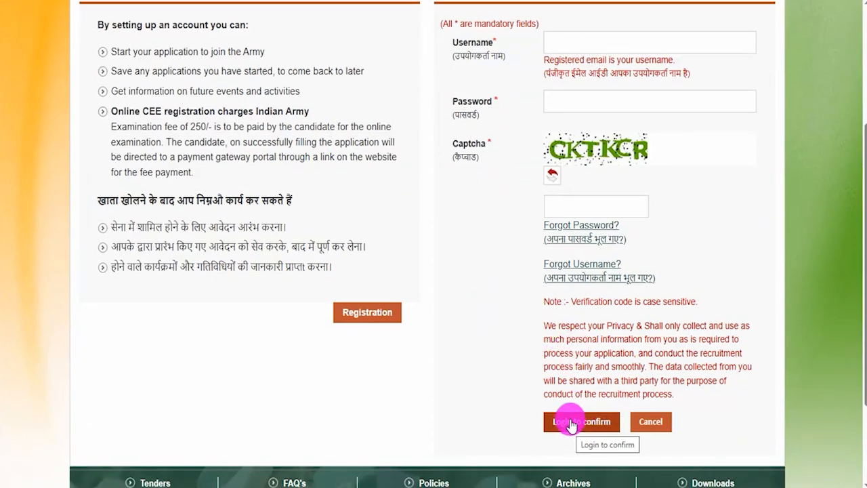
{"action": "mouse_move", "coordinate": [526, 404]}
{"action": "left_mouse_down"}
{"action": "mouse_move", "coordinate": [575, 405]}
{"action": "mouse_move", "coordinate": [621, 425]}
{"action": "mouse_move", "coordinate": [623, 440]}
{"action": "left_mouse_up"}
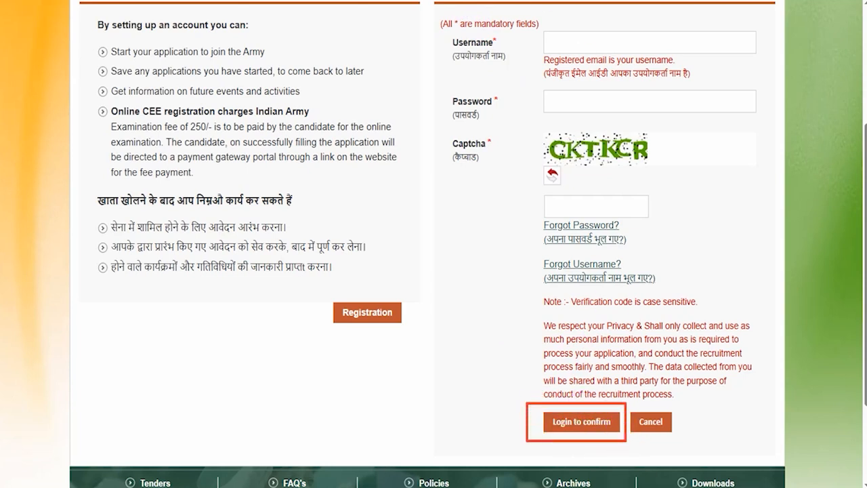
{"action": "key", "text": "Escape"}
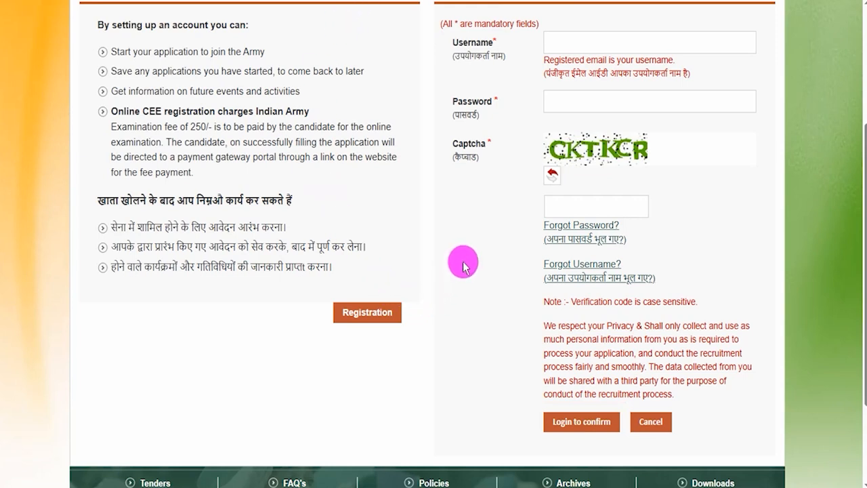
{"action": "scroll", "coordinate": [461, 264], "scroll_direction": "up", "scroll_amount": 1}
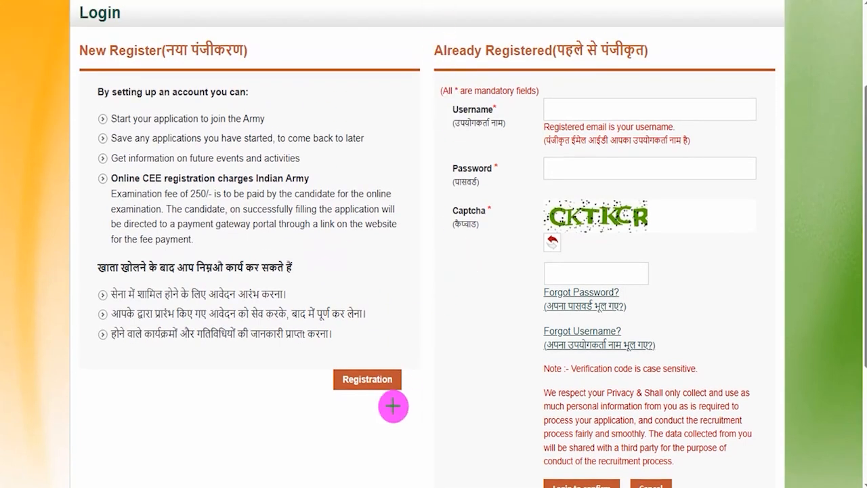
{"action": "mouse_move", "coordinate": [321, 357]}
{"action": "left_mouse_down"}
{"action": "mouse_move", "coordinate": [420, 409]}
{"action": "mouse_move", "coordinate": [413, 401]}
{"action": "left_mouse_up"}
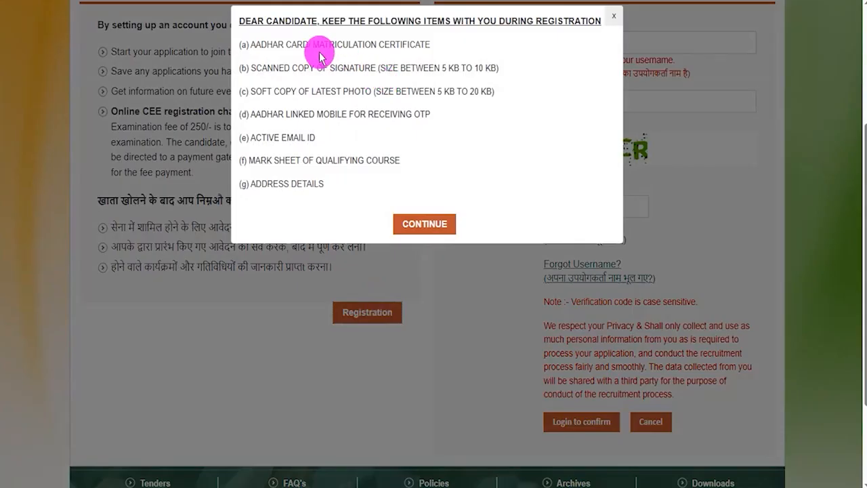
Review the list of documents and details needed for registration, then continue to the instructions
{"action": "left_click_drag", "start_coordinate": [313, 45], "coordinate": [370, 46]}
{"action": "left_click_drag", "start_coordinate": [310, 69], "coordinate": [370, 71]}
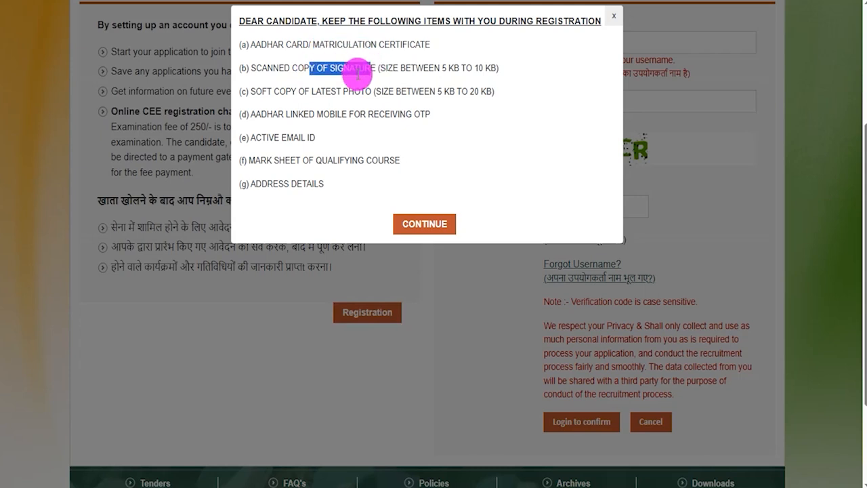
{"action": "left_click_drag", "start_coordinate": [261, 44], "coordinate": [390, 45]}
{"action": "left_click_drag", "start_coordinate": [266, 71], "coordinate": [350, 71]}
{"action": "left_click", "coordinate": [280, 85]}
{"action": "left_click_drag", "start_coordinate": [264, 89], "coordinate": [360, 90]}
{"action": "left_click_drag", "start_coordinate": [262, 113], "coordinate": [361, 114]}
{"action": "left_click_drag", "start_coordinate": [256, 137], "coordinate": [305, 139]}
{"action": "left_click_drag", "start_coordinate": [262, 161], "coordinate": [339, 163]}
{"action": "left_click_drag", "start_coordinate": [261, 184], "coordinate": [311, 184]}
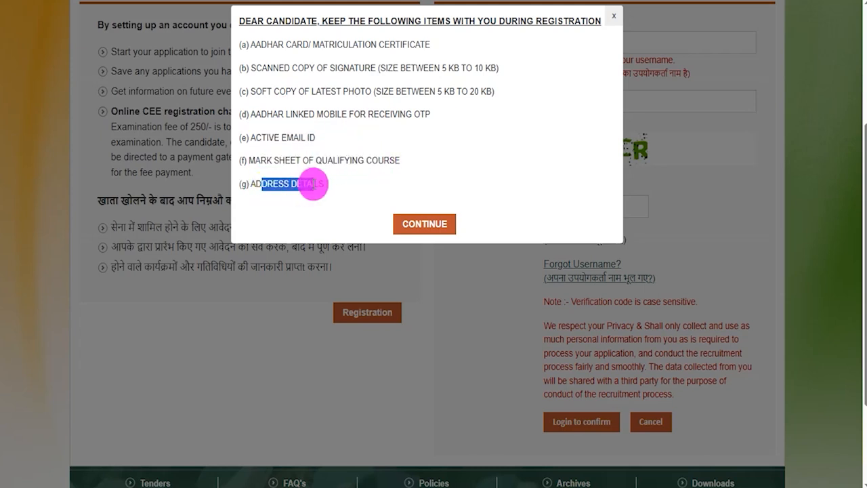
{"action": "left_click", "coordinate": [424, 224]}
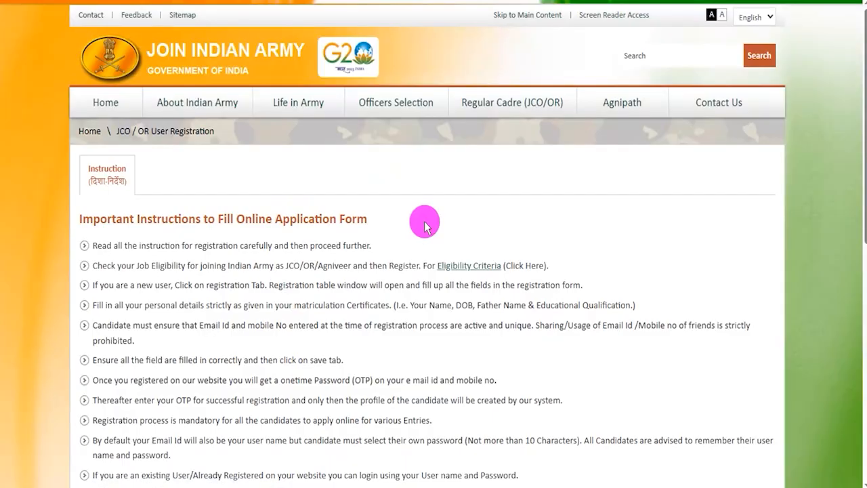
Read through the English and Hindi instructions for the online application form and continue to the registration form
{"action": "left_click_drag", "start_coordinate": [182, 245], "coordinate": [278, 245]}
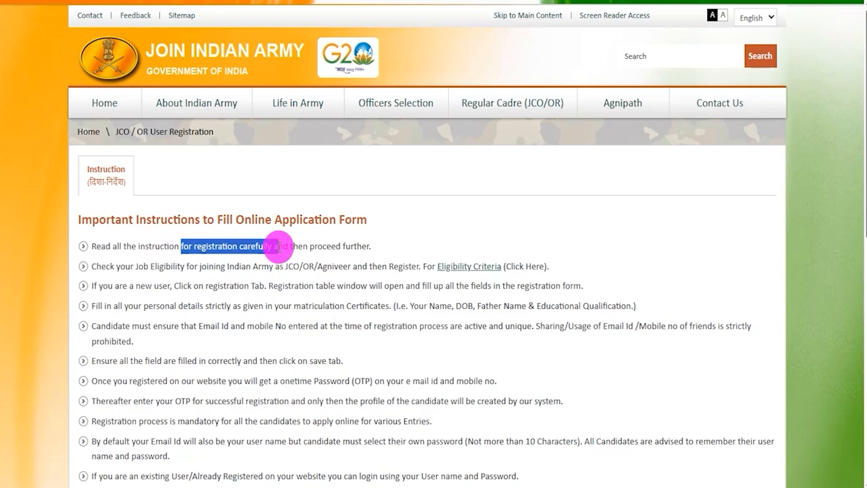
{"action": "scroll", "coordinate": [317, 274], "scroll_direction": "down", "scroll_amount": 7}
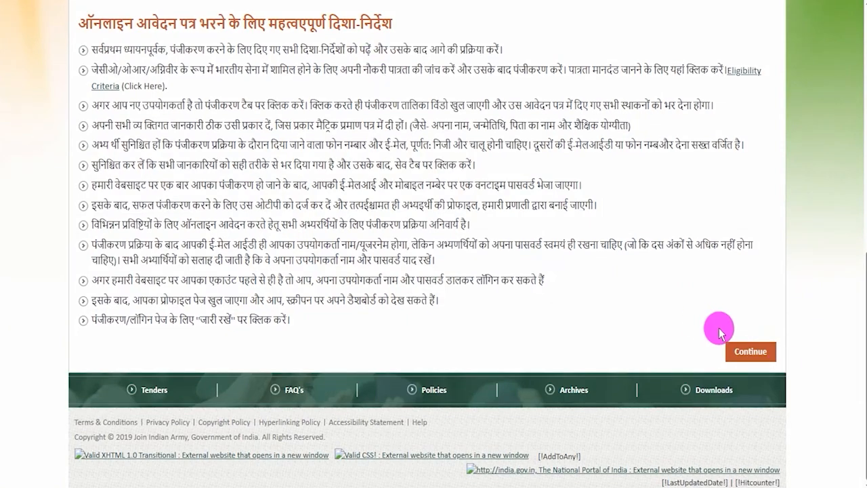
{"action": "left_click", "coordinate": [749, 350]}
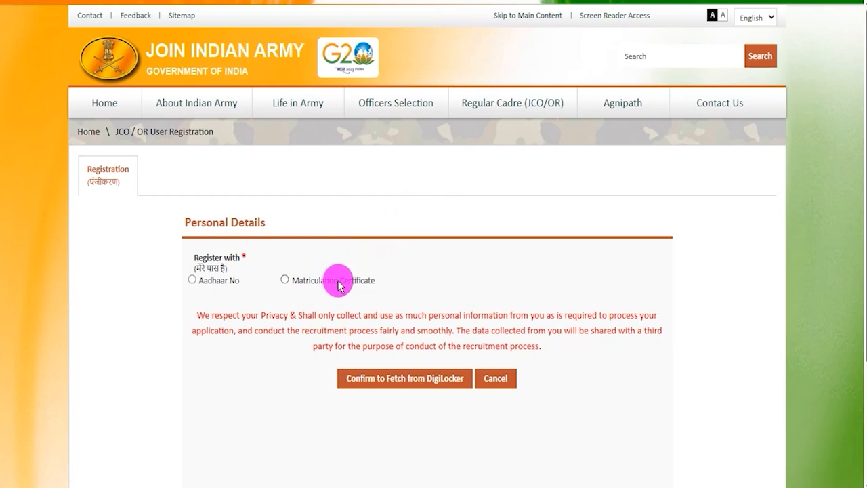
Register with the Matriculation Certificate fetched from DigiLocker and select Punjab Board as the board
{"action": "left_click", "coordinate": [286, 279]}
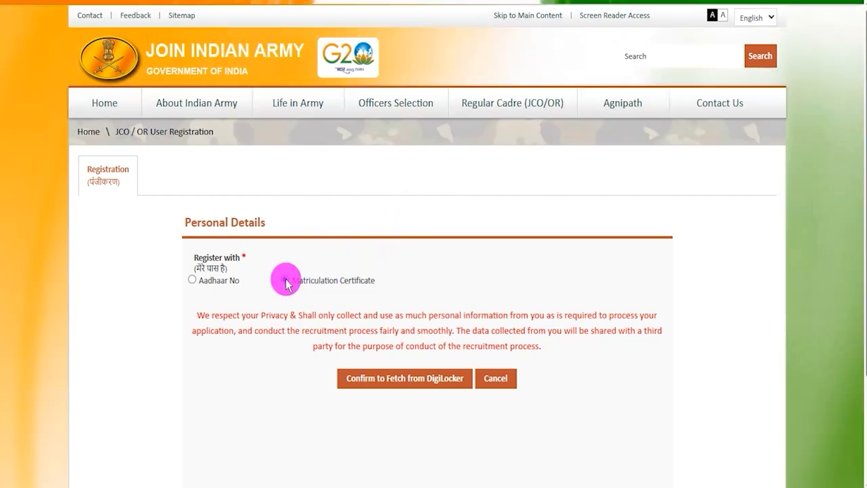
{"action": "left_click", "coordinate": [391, 379]}
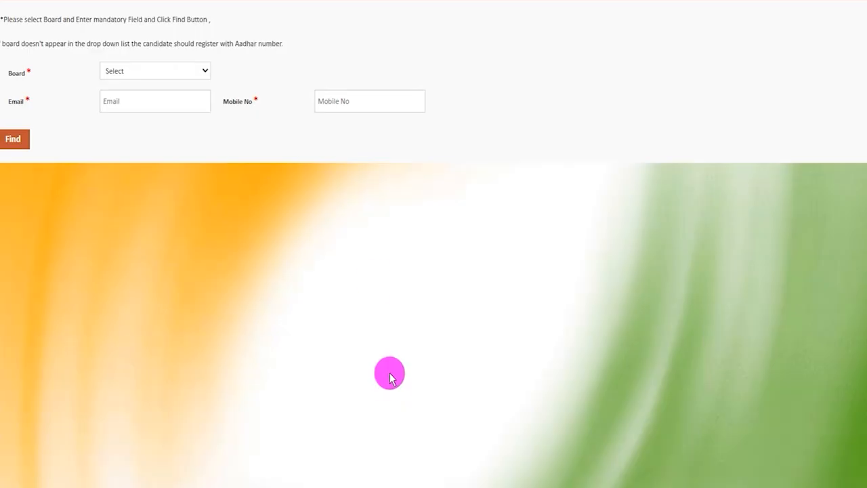
{"action": "left_click", "coordinate": [167, 72]}
{"action": "left_click", "coordinate": [166, 73]}
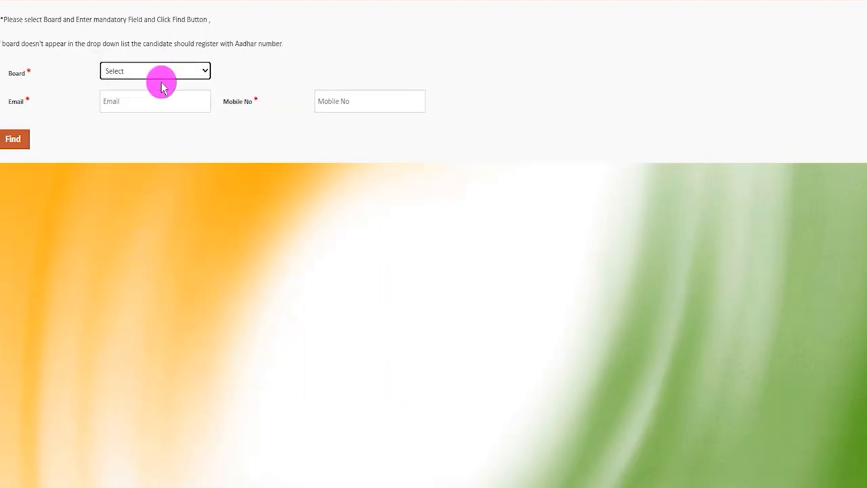
{"action": "left_click", "coordinate": [147, 104]}
Go through the Punjab Board fields for full name, roll number, year, email and mobile number
{"action": "left_click", "coordinate": [120, 103]}
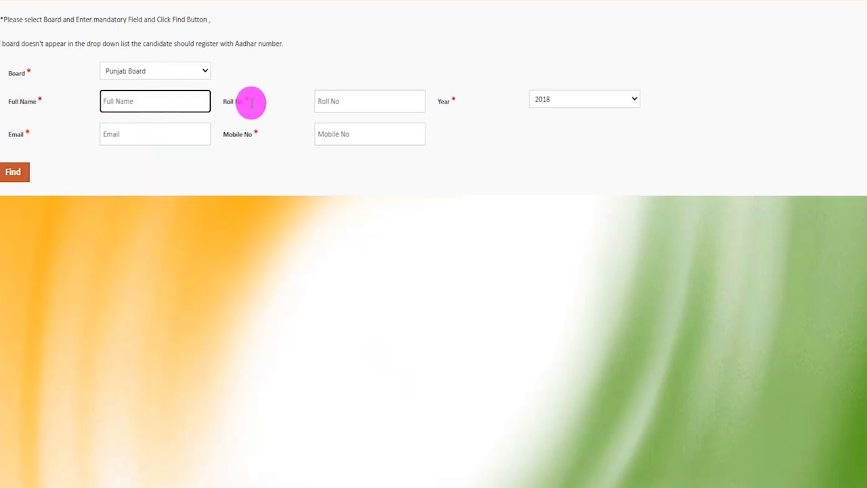
{"action": "left_click", "coordinate": [348, 101]}
{"action": "left_click", "coordinate": [568, 101]}
{"action": "left_click", "coordinate": [565, 99]}
{"action": "left_click", "coordinate": [128, 135]}
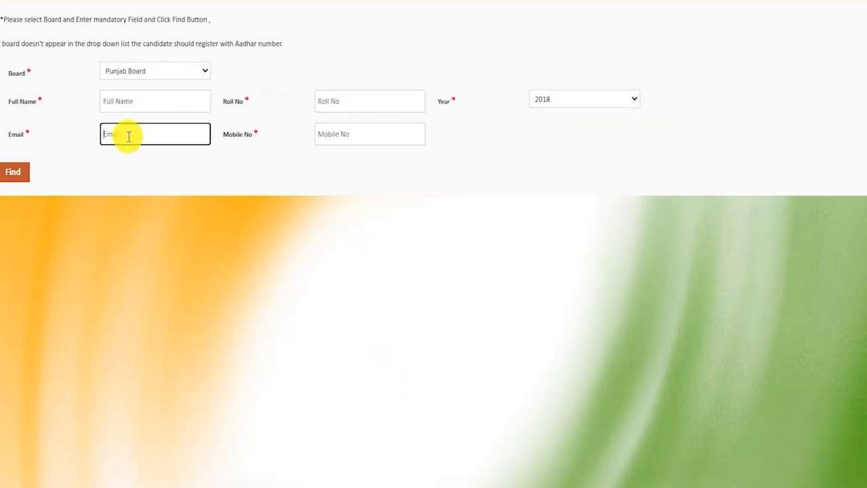
{"action": "left_click", "coordinate": [342, 135]}
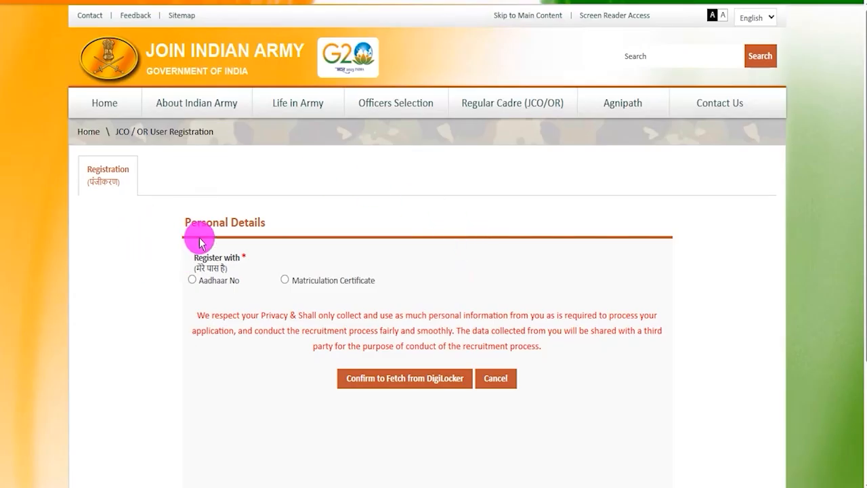
Register with Aadhaar No instead, accept the name and date of birth notice, and confirm fetching the details from DigiLocker
{"action": "left_click", "coordinate": [192, 281]}
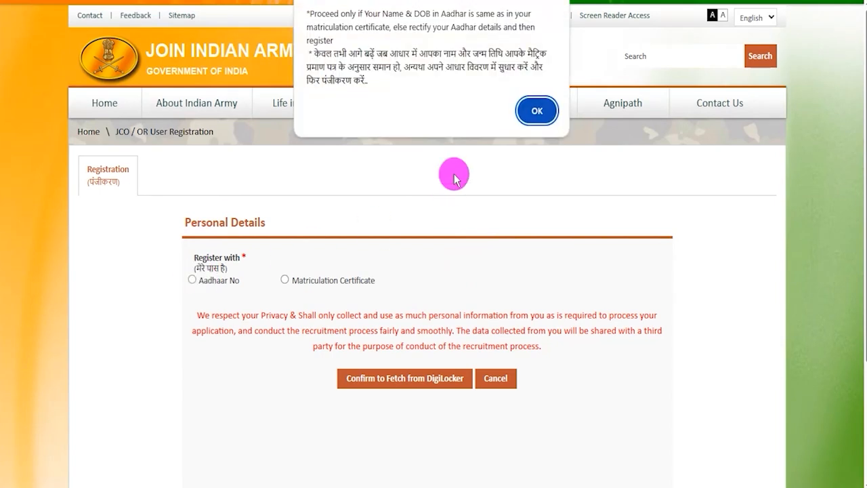
{"action": "left_click", "coordinate": [540, 111]}
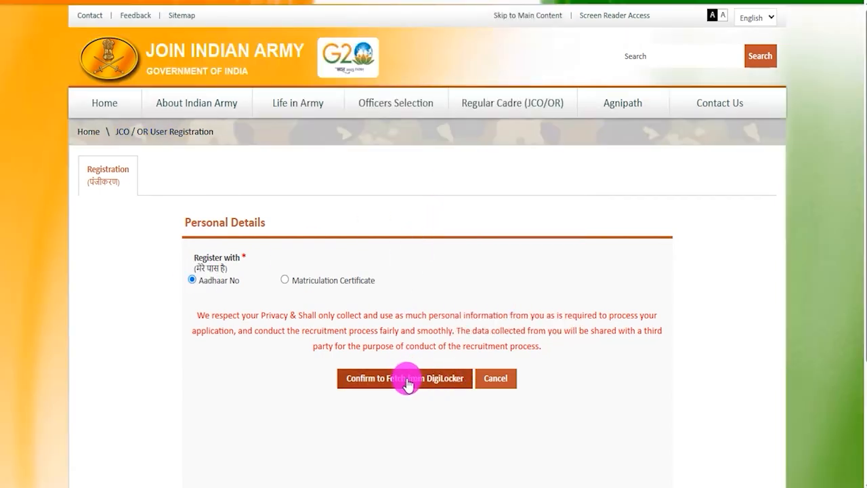
{"action": "left_click", "coordinate": [415, 381]}
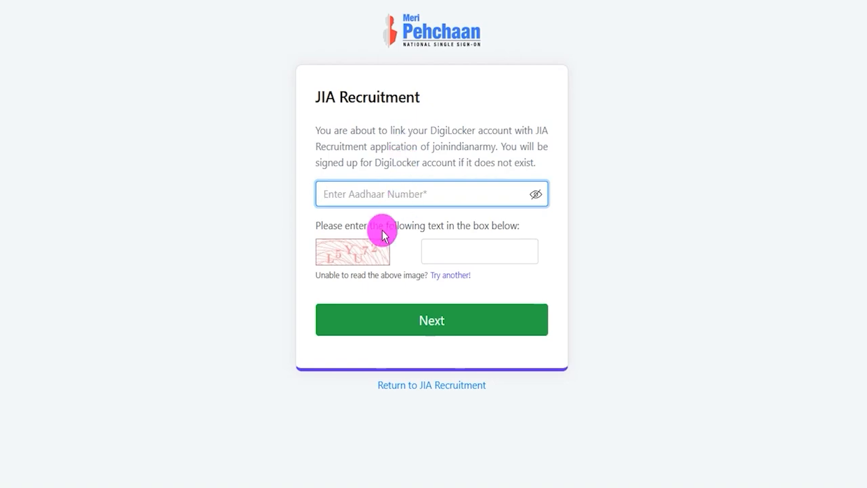
Complete the Aadhaar verification with the captcha text and the OTP, and continue to the DigiLocker consent page
{"action": "left_click", "coordinate": [460, 248]}
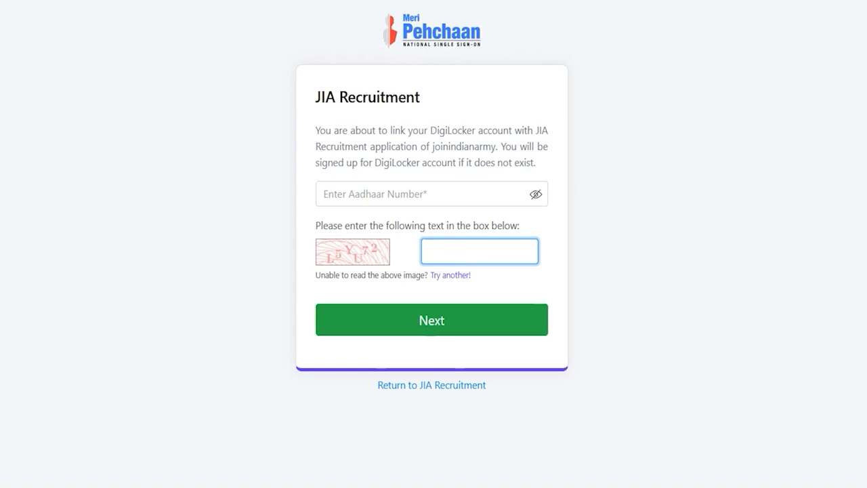
{"action": "mouse_move", "coordinate": [302, 299]}
{"action": "left_mouse_down"}
{"action": "mouse_move", "coordinate": [526, 325]}
{"action": "mouse_move", "coordinate": [559, 342]}
{"action": "left_mouse_up"}
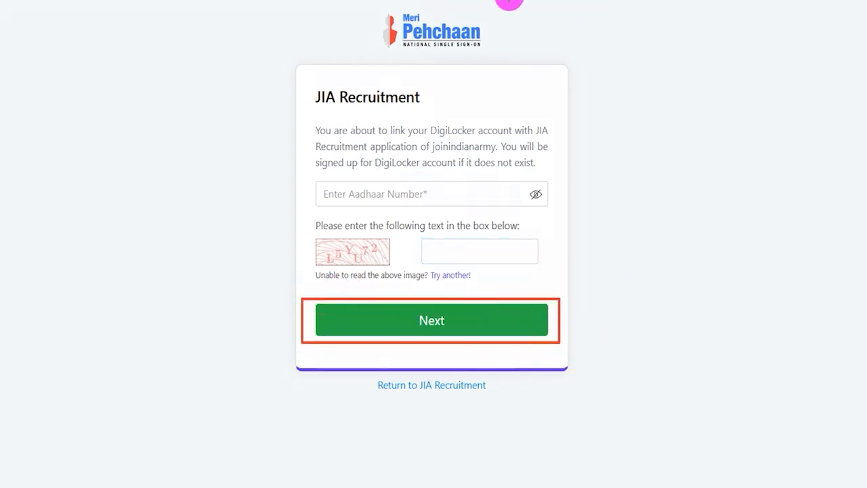
{"action": "left_click", "coordinate": [430, 182]}
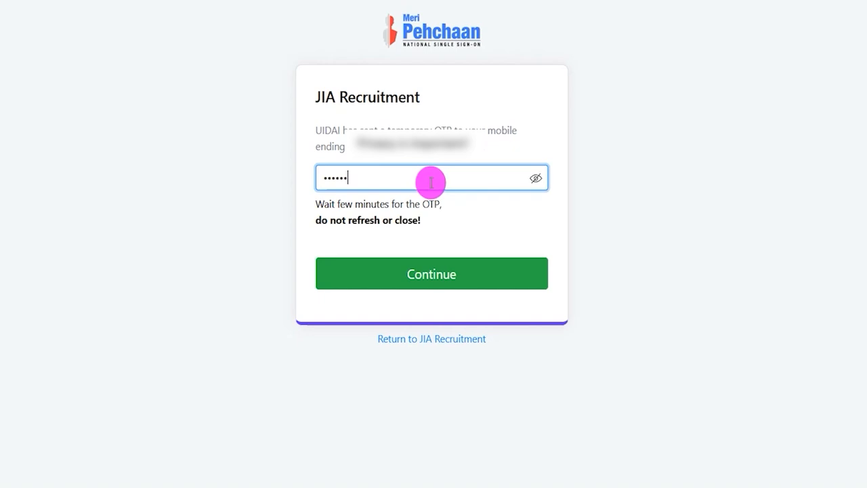
{"action": "left_click", "coordinate": [371, 232]}
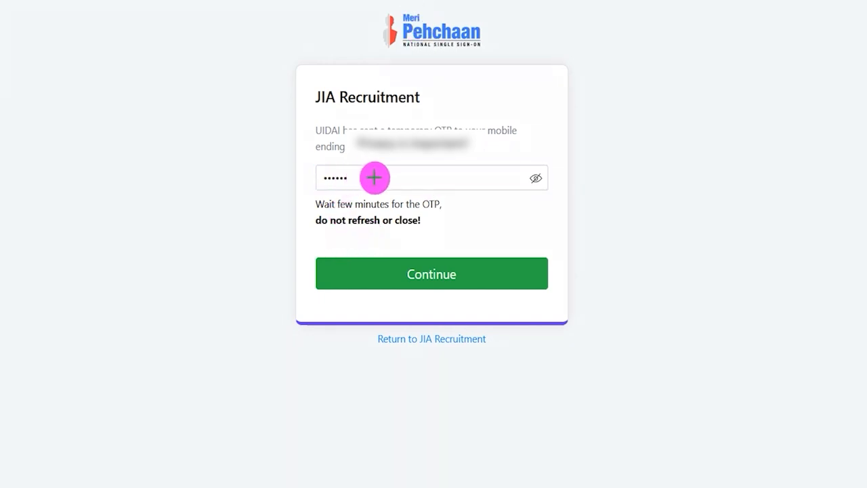
{"action": "mouse_move", "coordinate": [310, 244]}
{"action": "left_mouse_down"}
{"action": "mouse_move", "coordinate": [470, 257]}
{"action": "mouse_move", "coordinate": [534, 291]}
{"action": "left_mouse_up"}
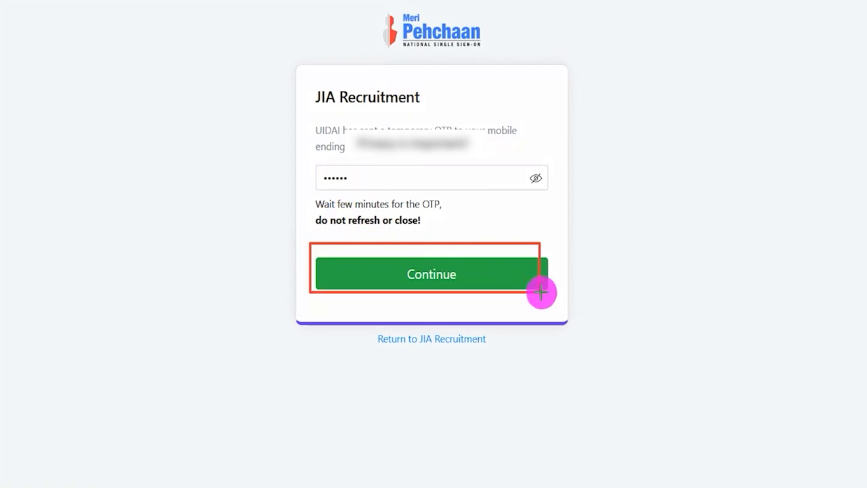
{"action": "left_click", "coordinate": [433, 278]}
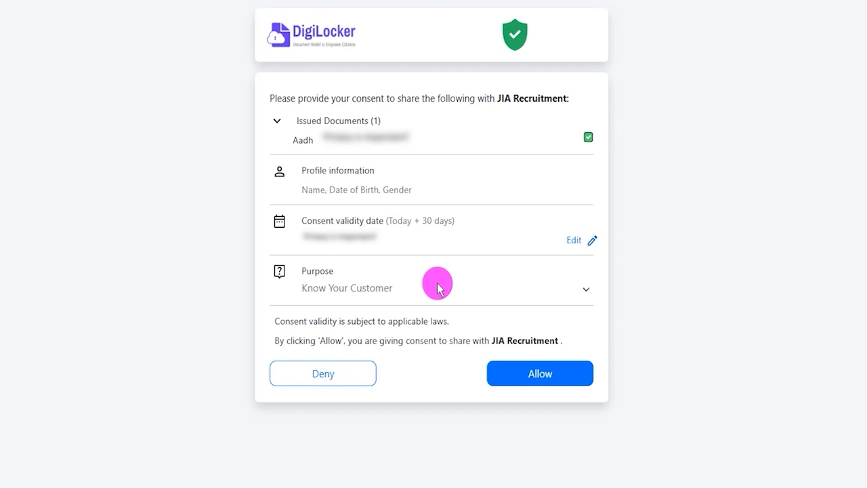
Set the purpose of the DigiLocker consent to Verification
{"action": "left_click", "coordinate": [436, 290]}
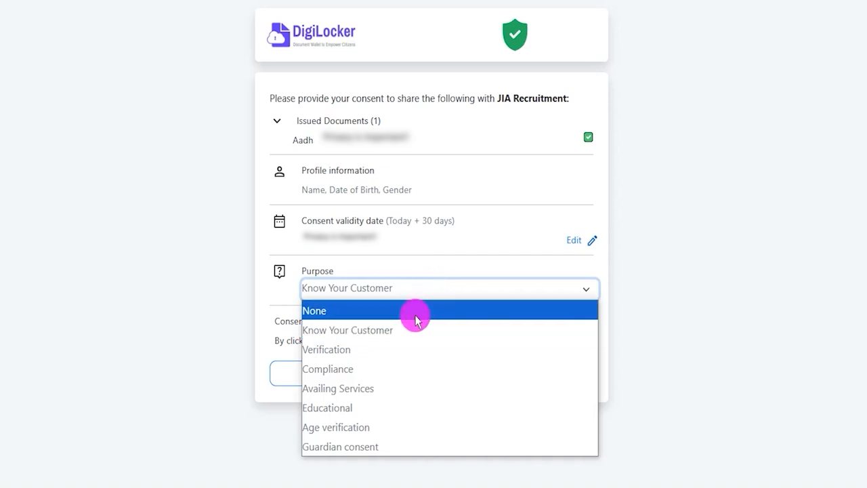
{"action": "left_click", "coordinate": [352, 350]}
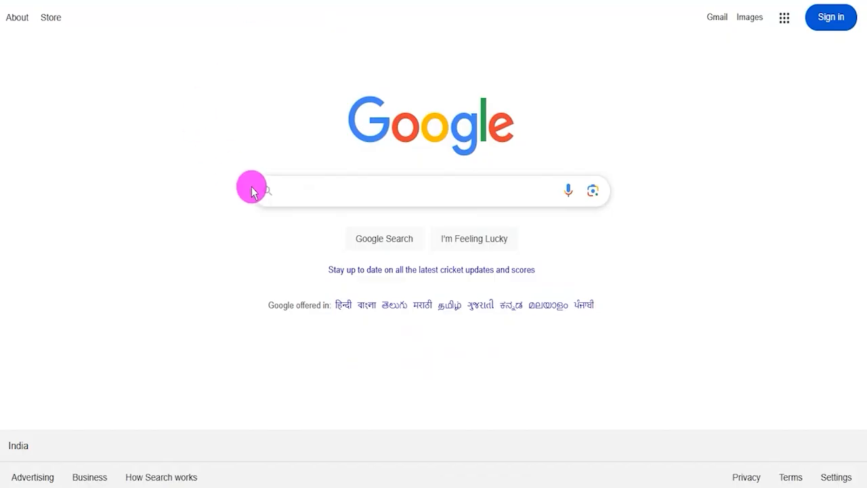
Search Google for digilocker, open the DigiLocker website and open its account sign-up form
{"action": "left_click", "coordinate": [251, 189]}
{"action": "type", "text": "digi"}
{"action": "left_click", "coordinate": [296, 221]}
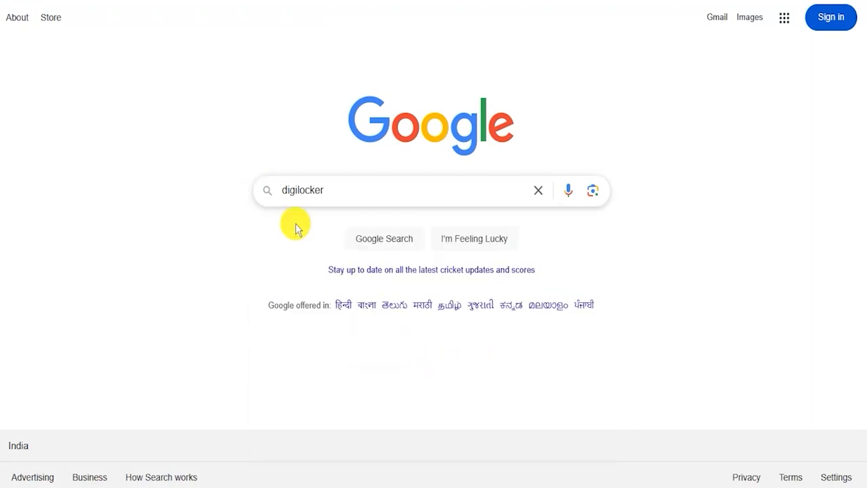
{"action": "left_click", "coordinate": [199, 146]}
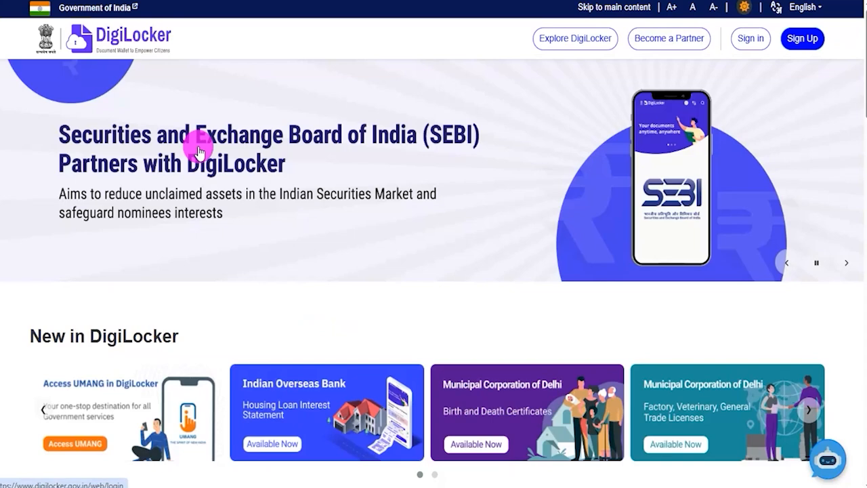
{"action": "left_click", "coordinate": [804, 40]}
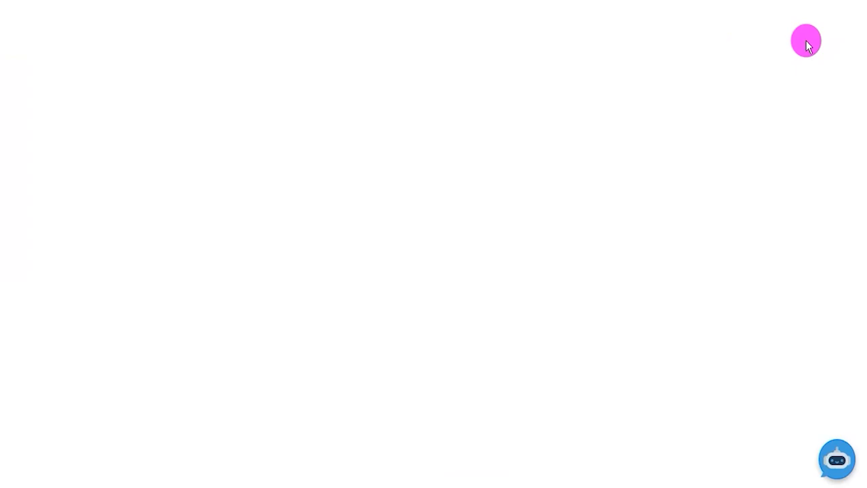
Go through the sign-up fields for full name, date of birth, gender, mobile number, email ID and security PIN, selecting Male as gender
{"action": "left_click", "coordinate": [406, 149]}
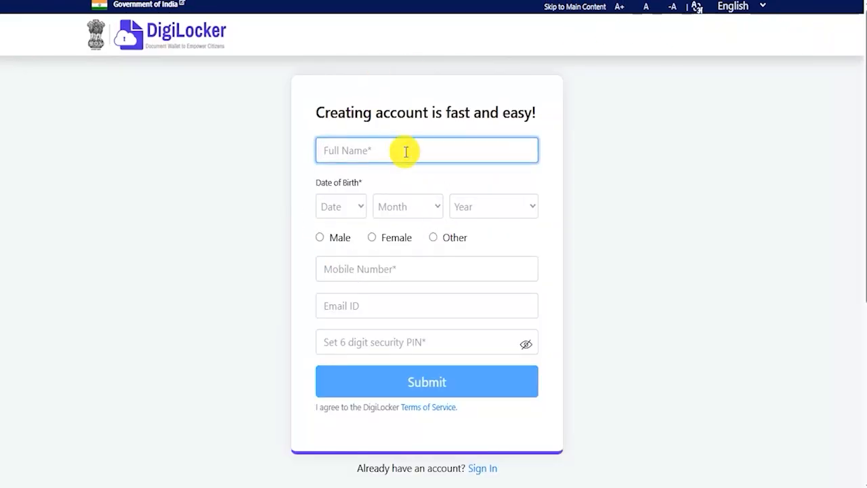
{"action": "left_click", "coordinate": [402, 205]}
{"action": "left_click", "coordinate": [503, 209]}
{"action": "left_click", "coordinate": [567, 222]}
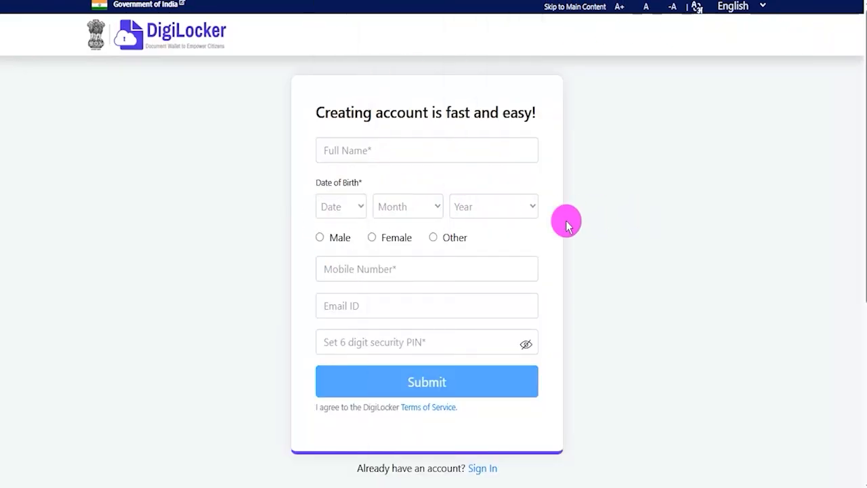
{"action": "left_click", "coordinate": [314, 240]}
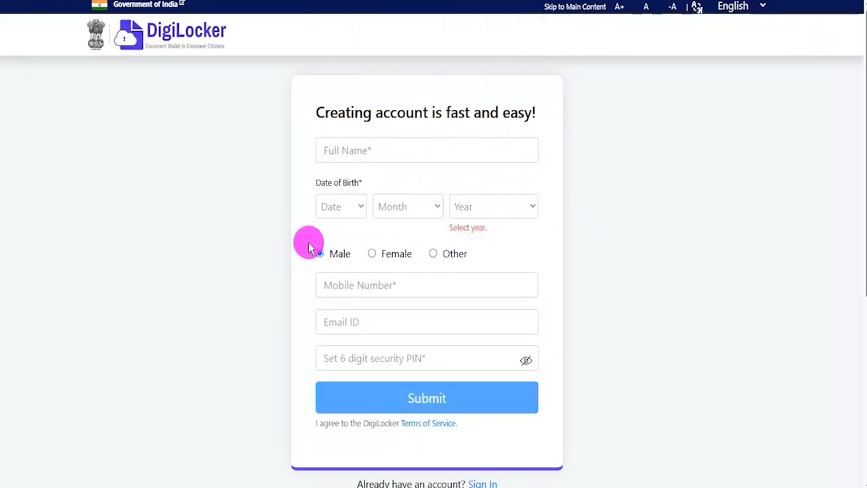
{"action": "left_click", "coordinate": [379, 284]}
{"action": "left_click", "coordinate": [383, 321]}
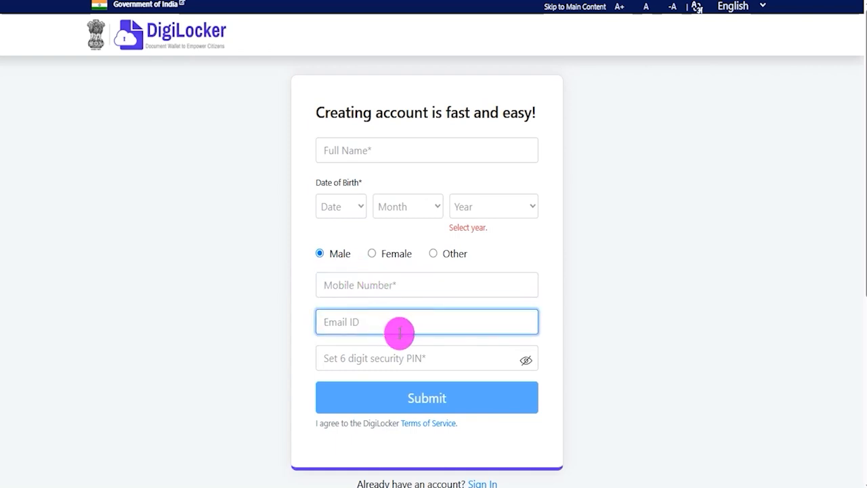
{"action": "left_click", "coordinate": [423, 356]}
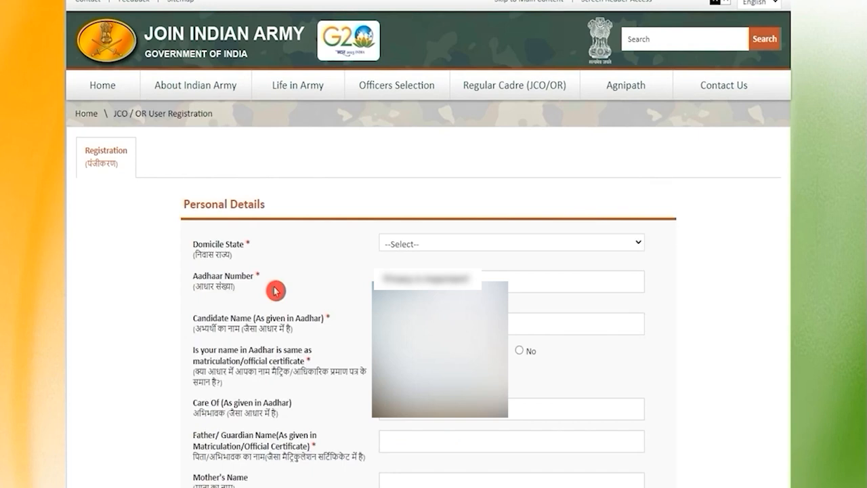
Set the domicile state to UTTAR PRADESH in the Join Indian Army registration form
{"action": "left_click", "coordinate": [411, 244]}
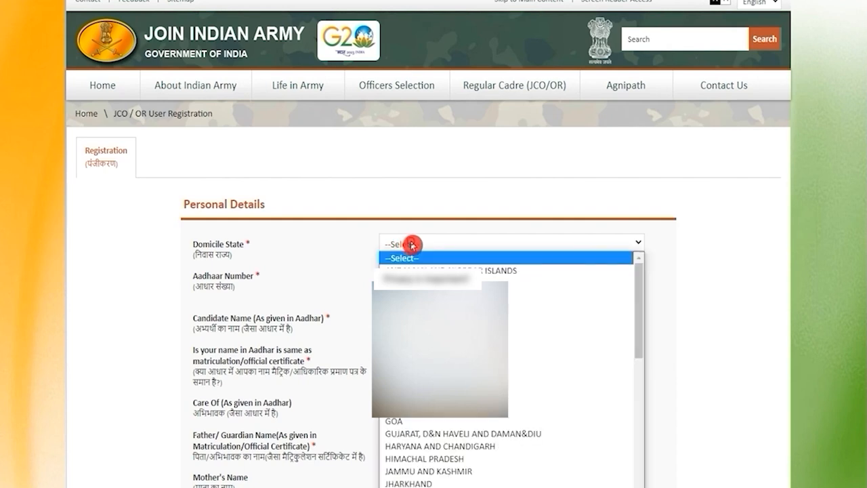
{"action": "key", "text": "u"}
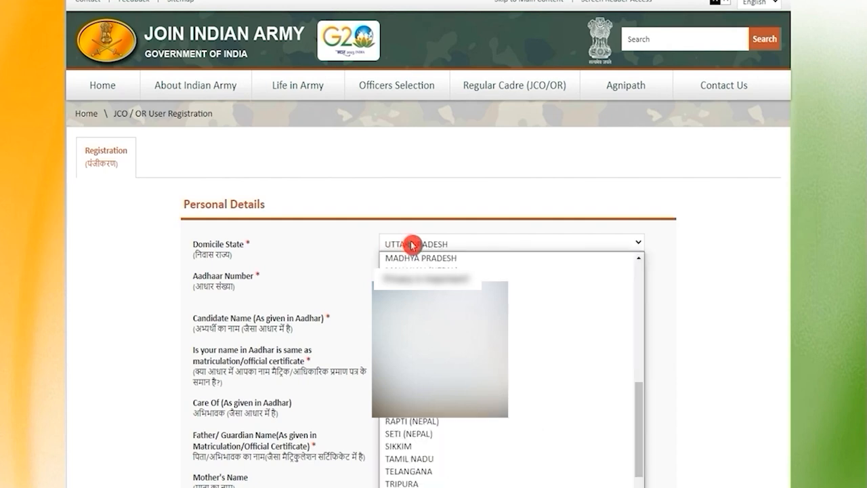
{"action": "left_click", "coordinate": [411, 244]}
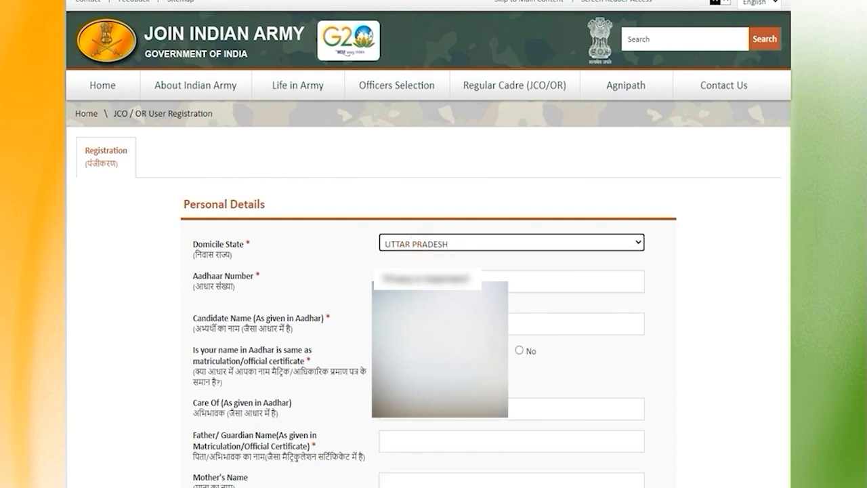
Examine the Aadhaar number, candidate name, name match, care of and father/guardian name fields in the personal details
{"action": "left_click", "coordinate": [447, 281]}
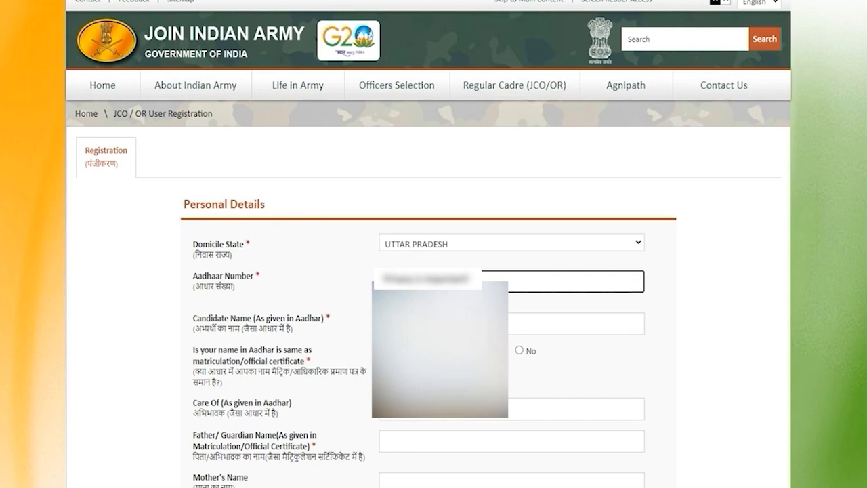
{"action": "left_click", "coordinate": [444, 324]}
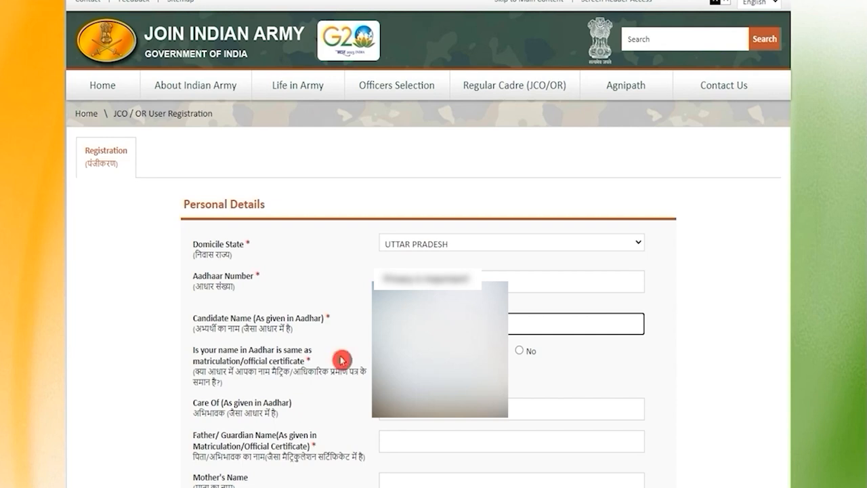
{"action": "left_click_drag", "start_coordinate": [204, 371], "coordinate": [271, 372]}
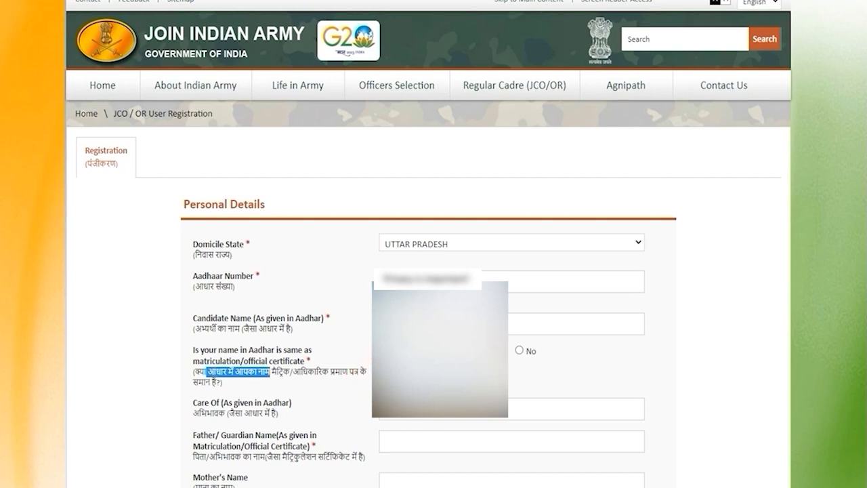
{"action": "scroll", "coordinate": [374, 352], "scroll_direction": "down", "scroll_amount": 1}
{"action": "left_click", "coordinate": [256, 344]}
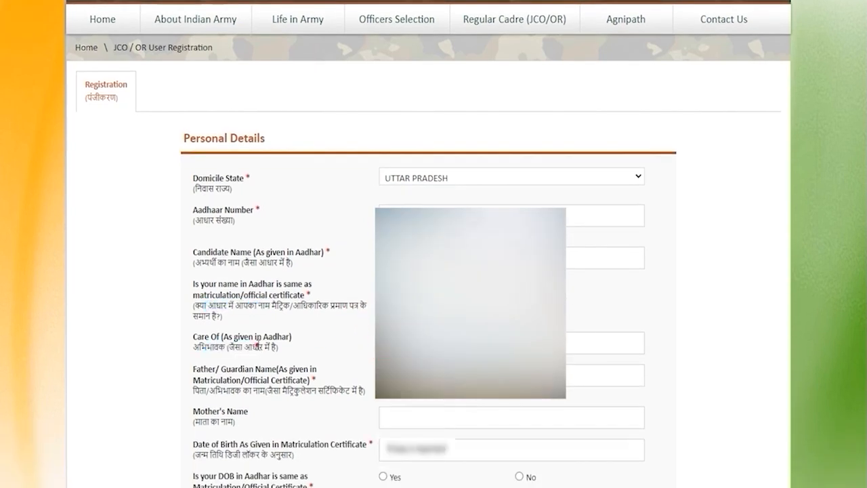
{"action": "left_click_drag", "start_coordinate": [214, 347], "coordinate": [252, 347]}
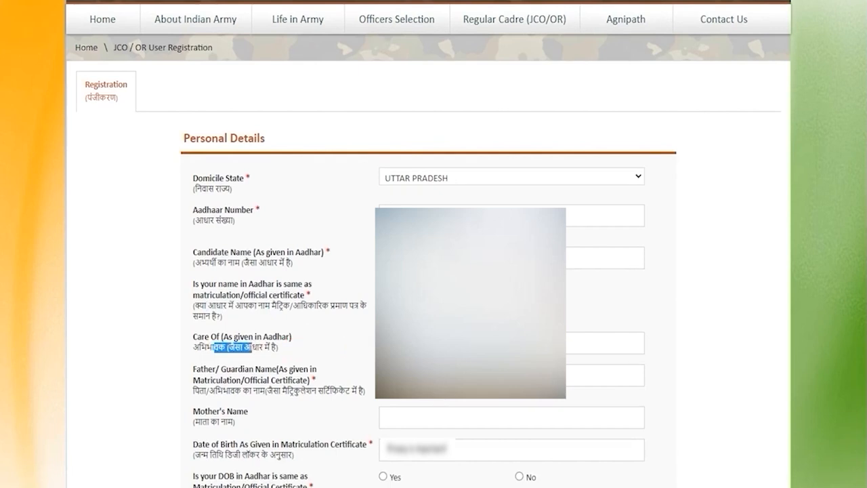
{"action": "left_click_drag", "start_coordinate": [222, 390], "coordinate": [287, 391]}
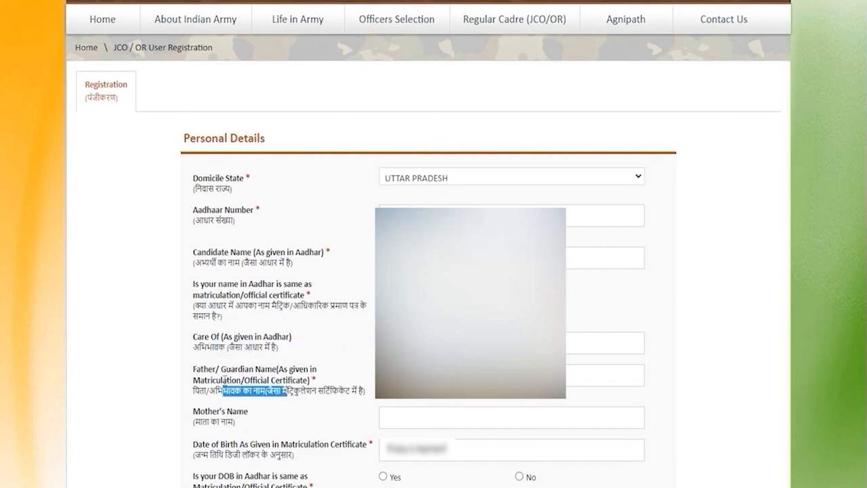
{"action": "left_click_drag", "start_coordinate": [216, 374], "coordinate": [267, 380]}
{"action": "left_click", "coordinate": [474, 375]}
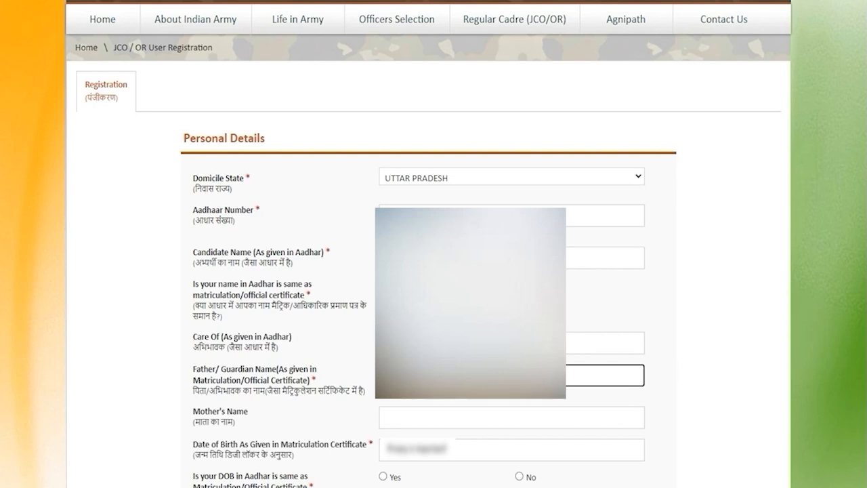
Enter the mother's name in the personal details
{"action": "left_click", "coordinate": [604, 425]}
{"action": "type", "text": "R"}
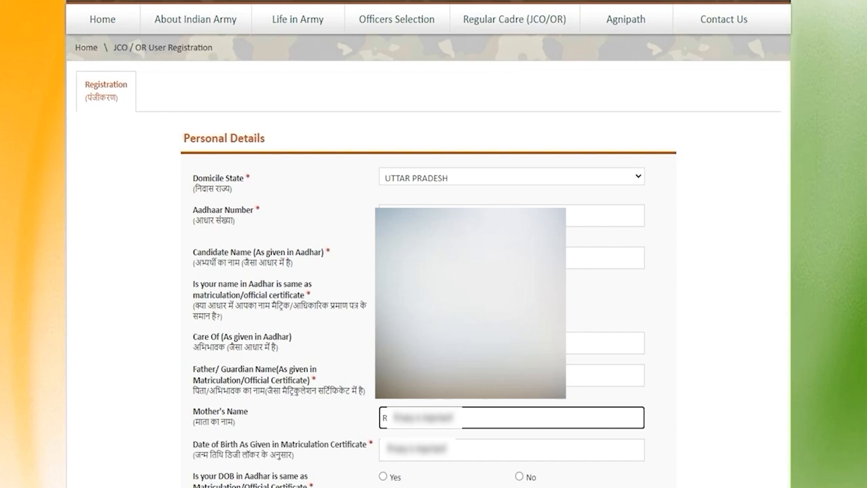
{"action": "key", "text": "Tab"}
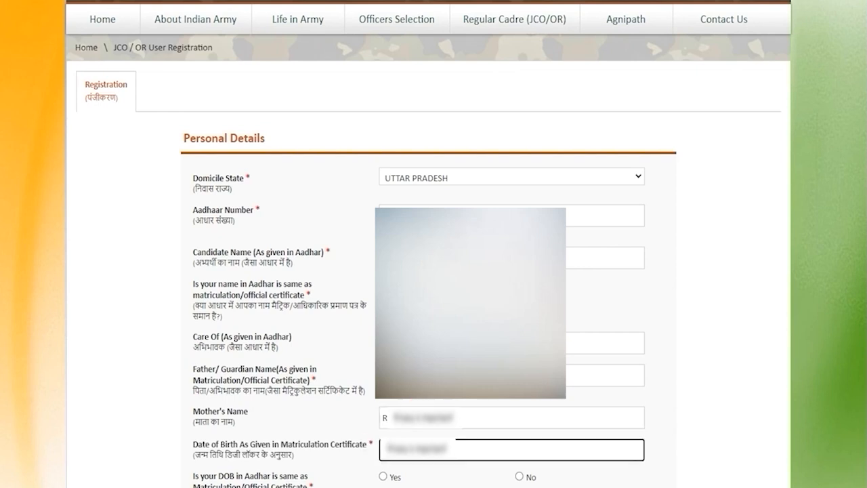
{"action": "scroll", "coordinate": [380, 263], "scroll_direction": "down", "scroll_amount": 4}
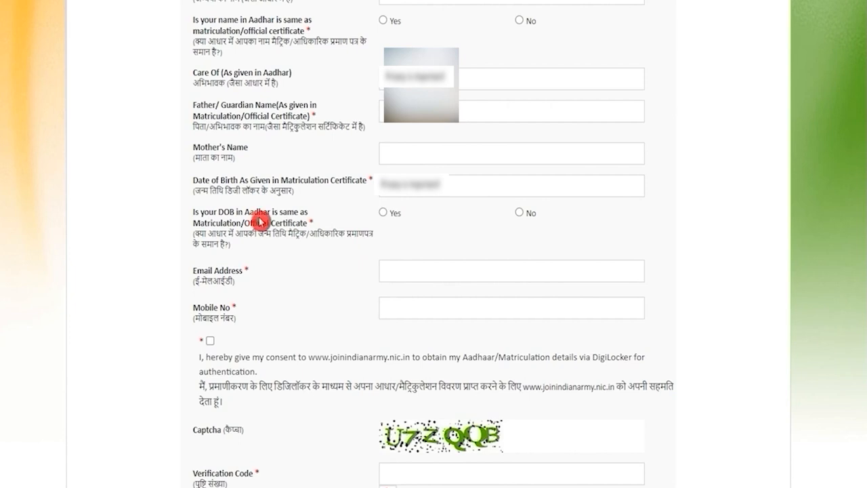
Answer Yes that the date of birth in Aadhaar is the same as in the matriculation certificate
{"action": "double_click", "coordinate": [264, 214]}
{"action": "left_click", "coordinate": [218, 222]}
{"action": "left_click_drag", "start_coordinate": [218, 222], "coordinate": [252, 223]}
{"action": "left_click", "coordinate": [385, 214]}
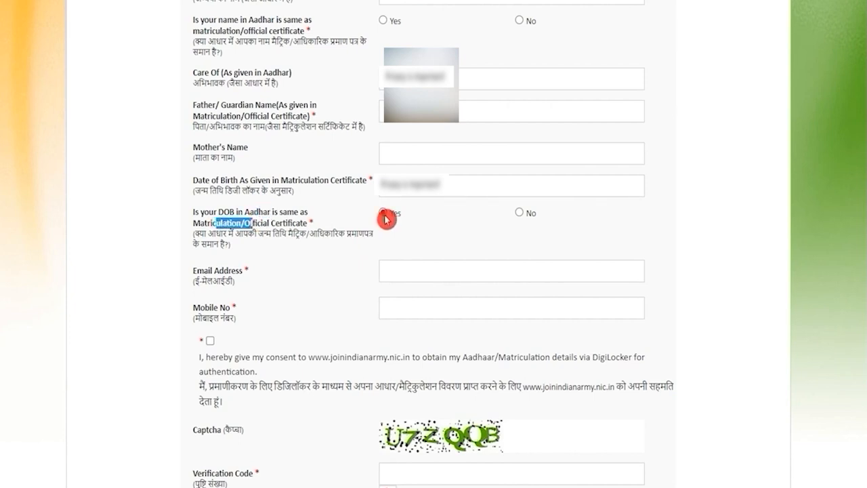
Fill in the candidate's email address and mobile number in the personal details
{"action": "left_click", "coordinate": [414, 270]}
{"action": "type", "text": "a"}
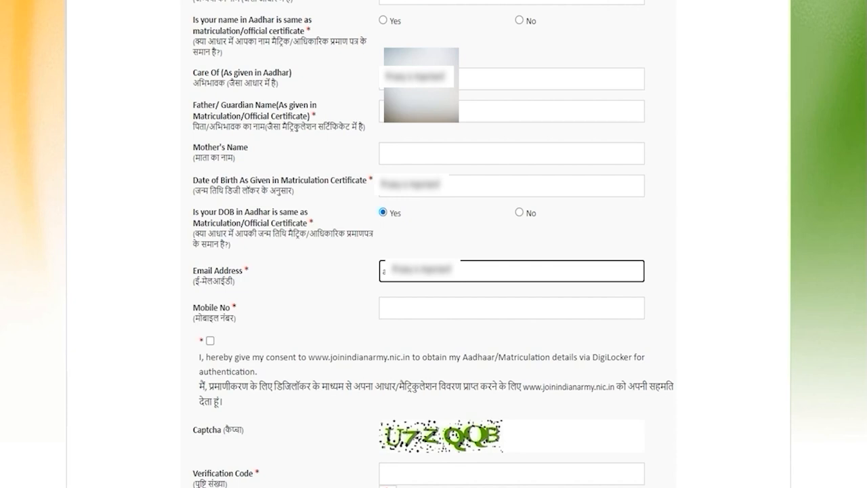
{"action": "left_click", "coordinate": [429, 309]}
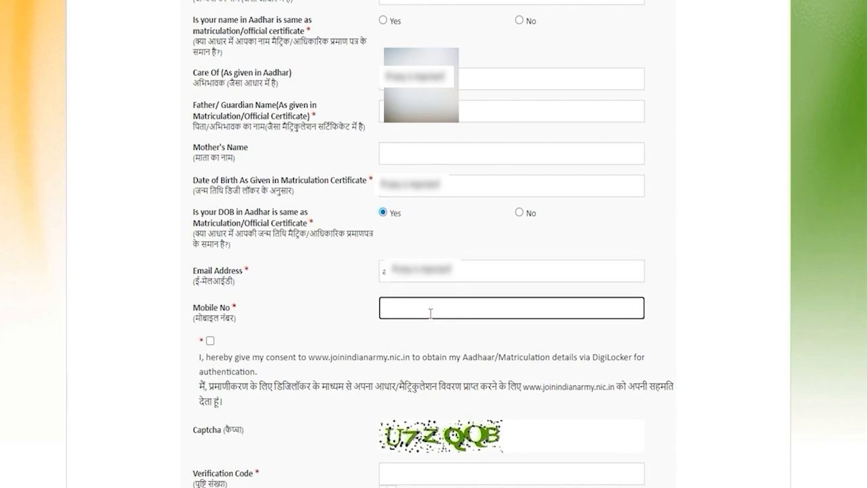
Give consent to DigiLocker authentication, fill in the captcha code, submit the personal details and dismiss the OTP alert
{"action": "scroll", "coordinate": [411, 312], "scroll_direction": "down", "scroll_amount": 2}
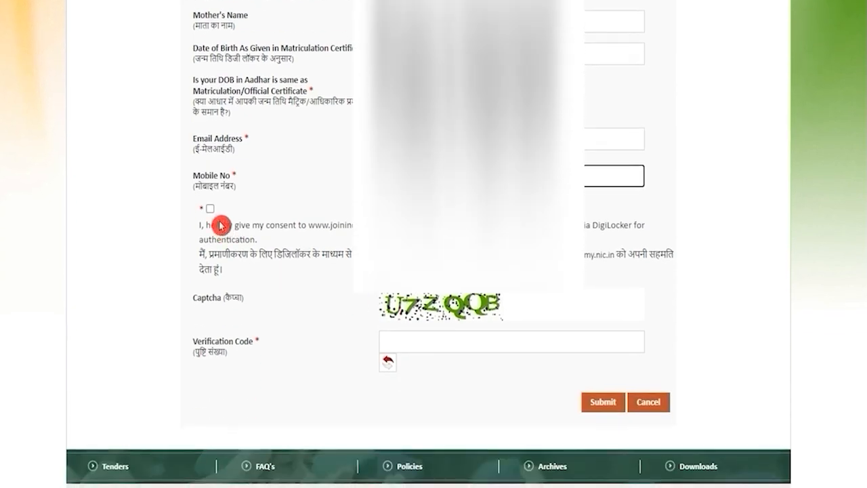
{"action": "left_click", "coordinate": [211, 211]}
{"action": "left_click", "coordinate": [392, 339]}
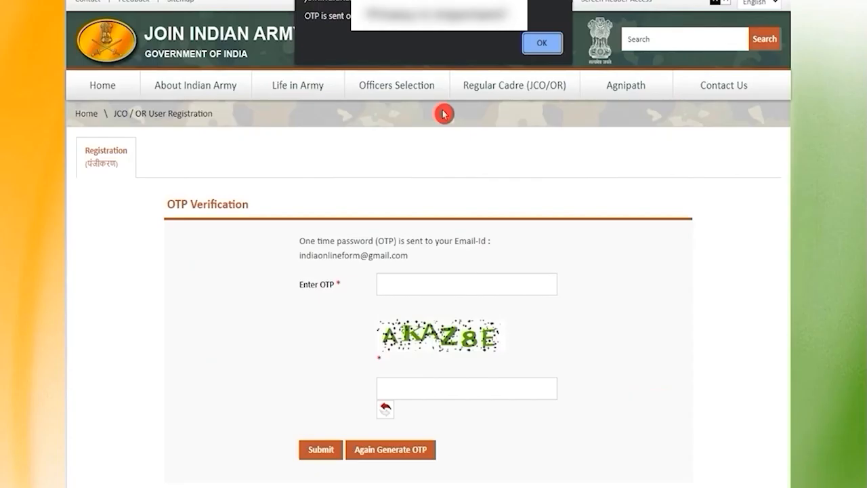
{"action": "left_click", "coordinate": [541, 47]}
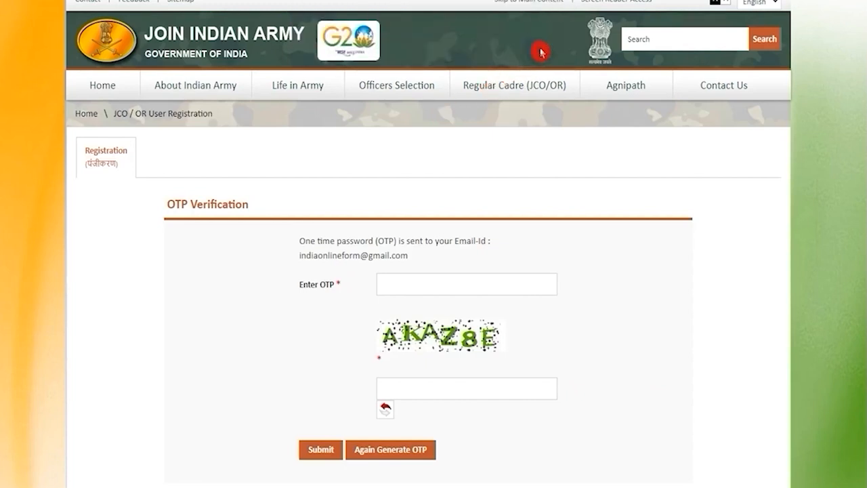
Enter the one-time password sent by email together with the captcha code, and submit the OTP verification
{"action": "left_click", "coordinate": [433, 280]}
{"action": "type", "text": "a"}
{"action": "left_click", "coordinate": [434, 389]}
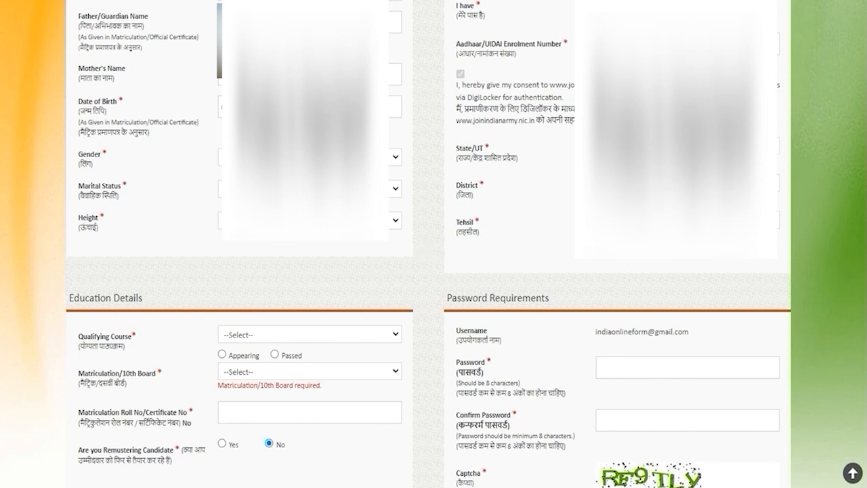
Choose the candidate's gender and marital status in the registration details
{"action": "left_click", "coordinate": [309, 157]}
{"action": "left_click", "coordinate": [309, 182]}
{"action": "left_click", "coordinate": [309, 189]}
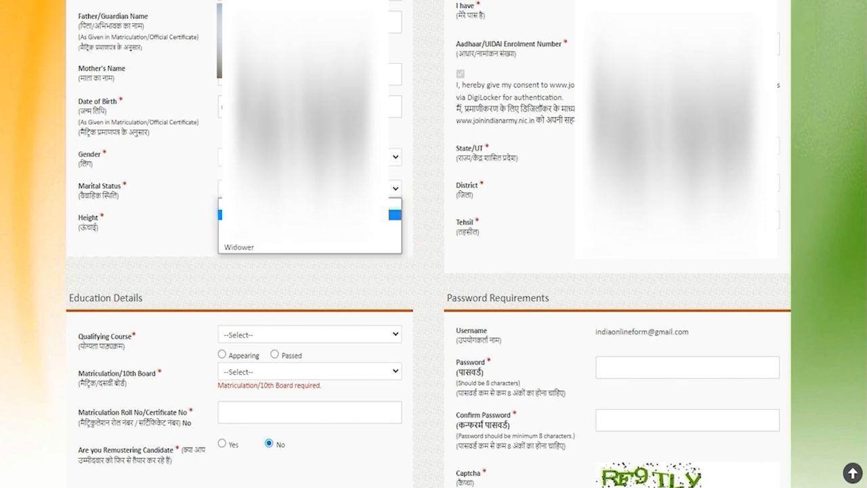
{"action": "left_click", "coordinate": [253, 246]}
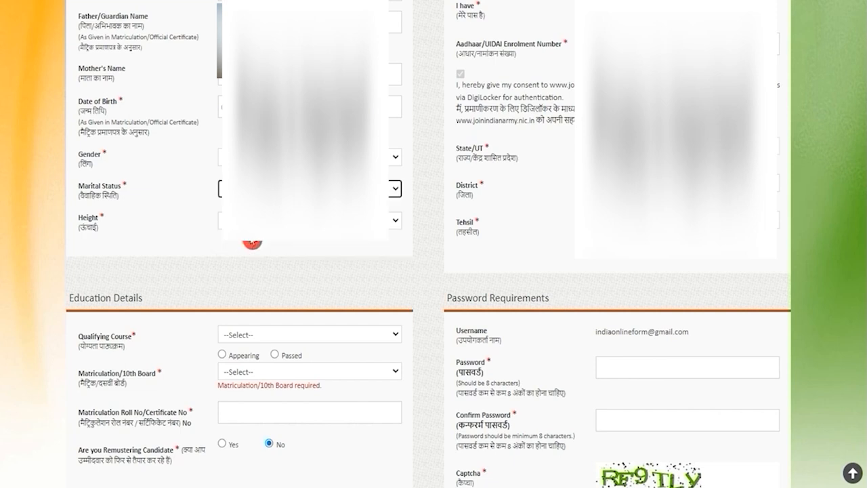
Set the candidate's height to 188
{"action": "left_click", "coordinate": [260, 222]}
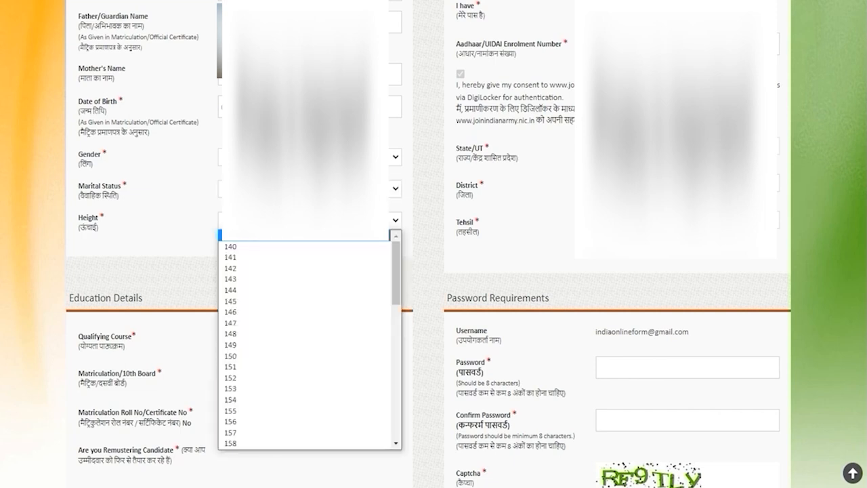
{"action": "scroll", "coordinate": [240, 389], "scroll_direction": "down", "scroll_amount": 12}
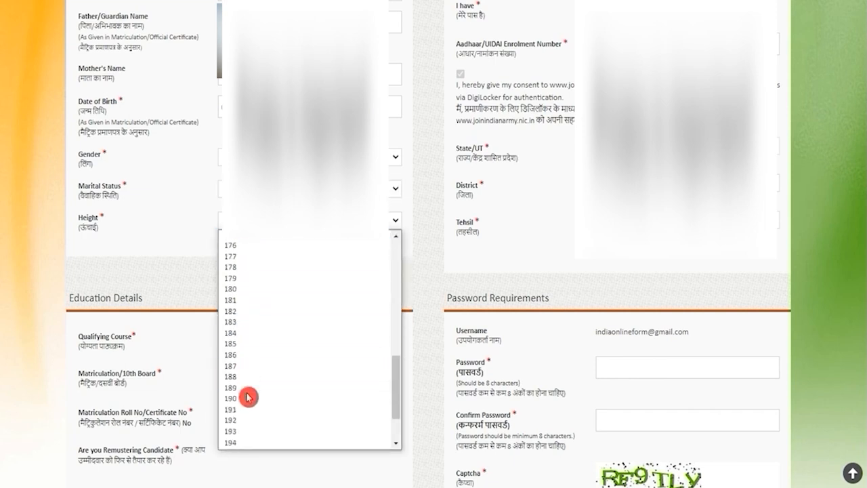
{"action": "left_click", "coordinate": [237, 378]}
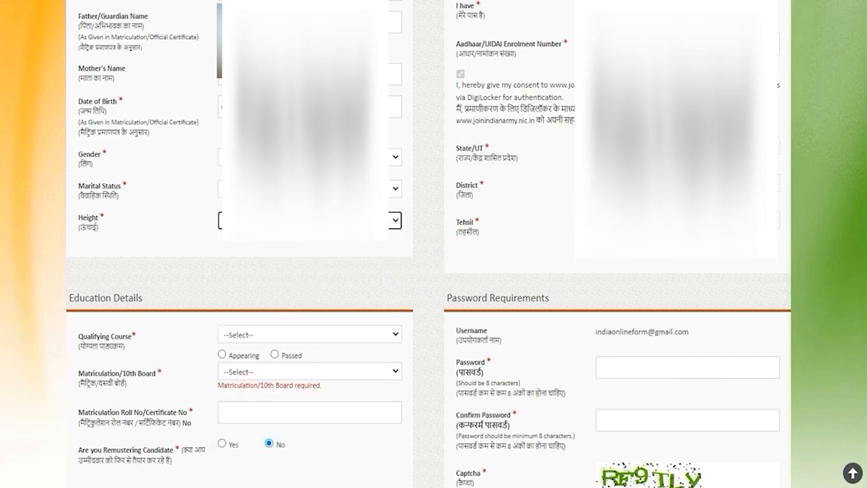
Set the candidate's district to SAHARANPUR and the tehsil to Saharanpur
{"action": "left_click", "coordinate": [684, 182]}
{"action": "key", "text": "s"}
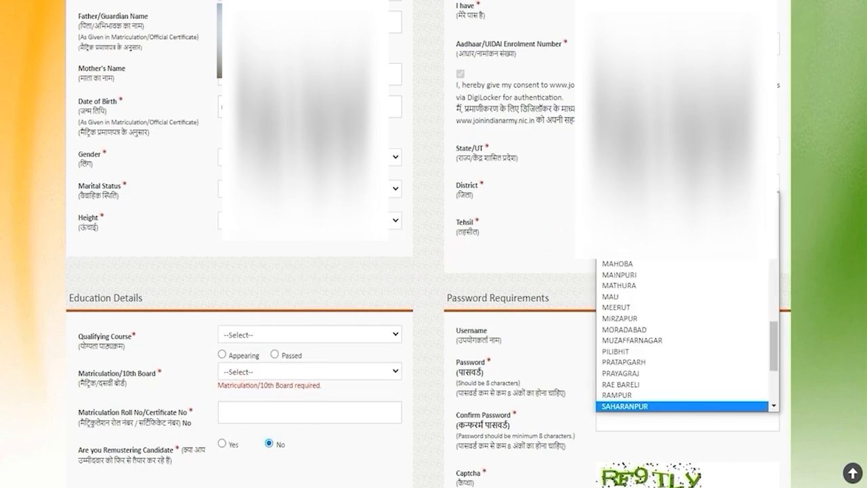
{"action": "key", "text": "Return"}
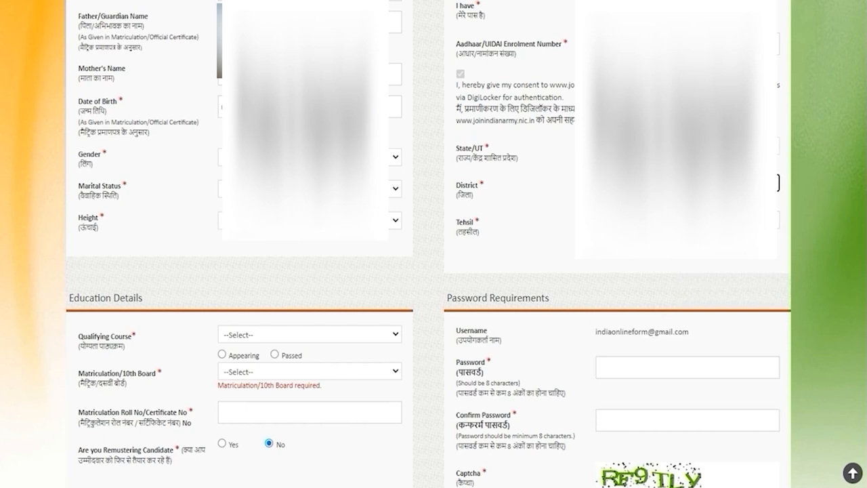
{"action": "left_click", "coordinate": [685, 220]}
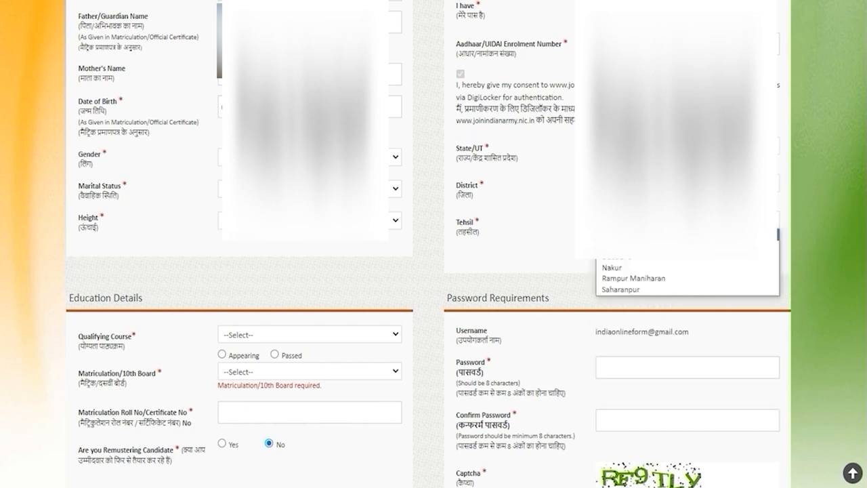
{"action": "key", "text": "s"}
{"action": "key", "text": "Return"}
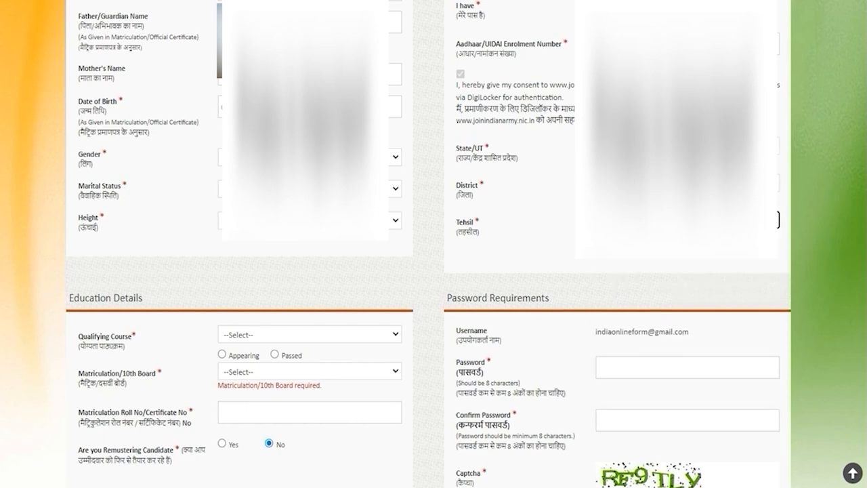
{"action": "left_click", "coordinate": [325, 300]}
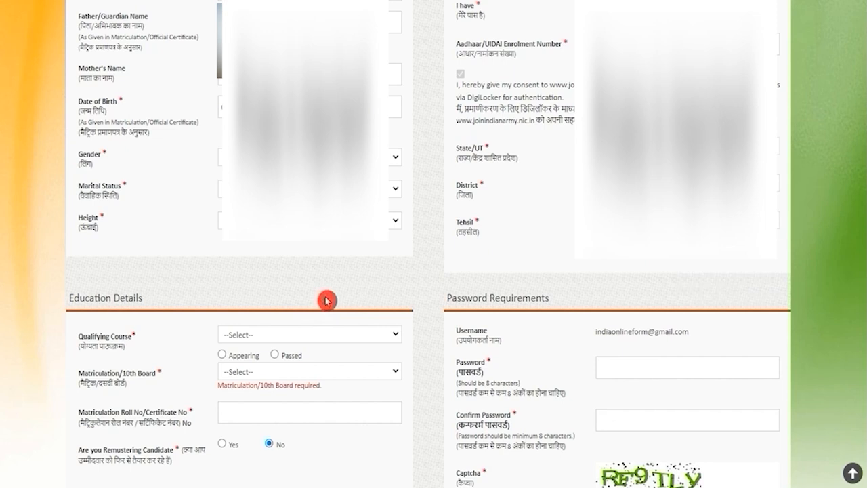
Set the qualifying course in the education details to 12th with the status Passed
{"action": "scroll", "coordinate": [325, 300], "scroll_direction": "down", "scroll_amount": 3}
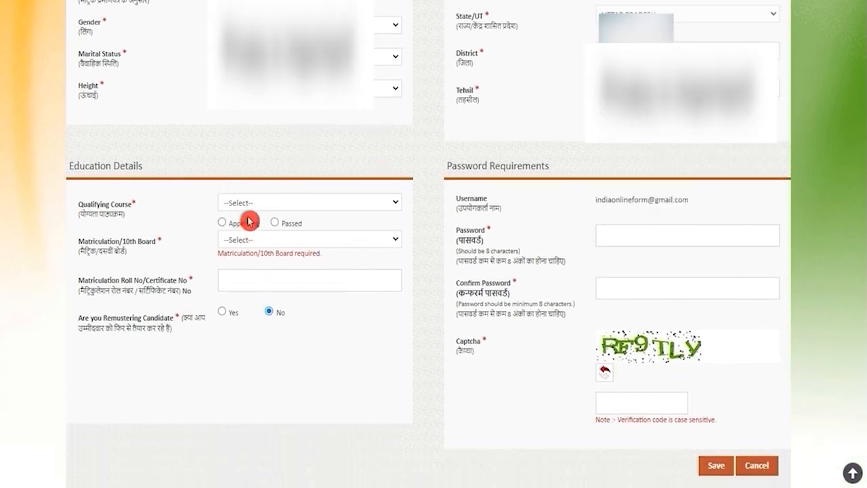
{"action": "left_click_drag", "start_coordinate": [86, 206], "coordinate": [96, 208]}
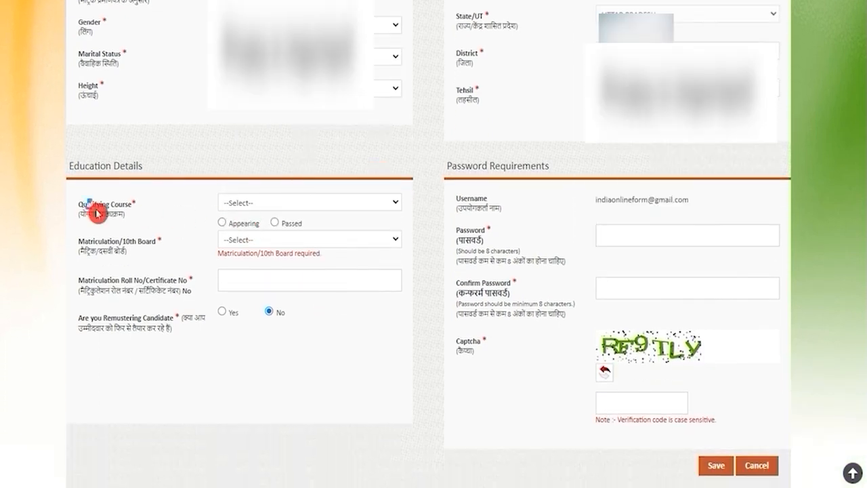
{"action": "left_click", "coordinate": [252, 204]}
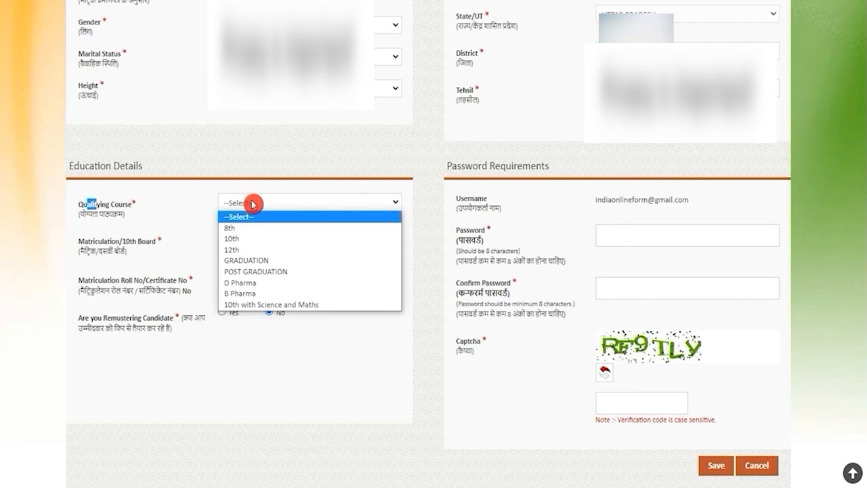
{"action": "left_click", "coordinate": [246, 251]}
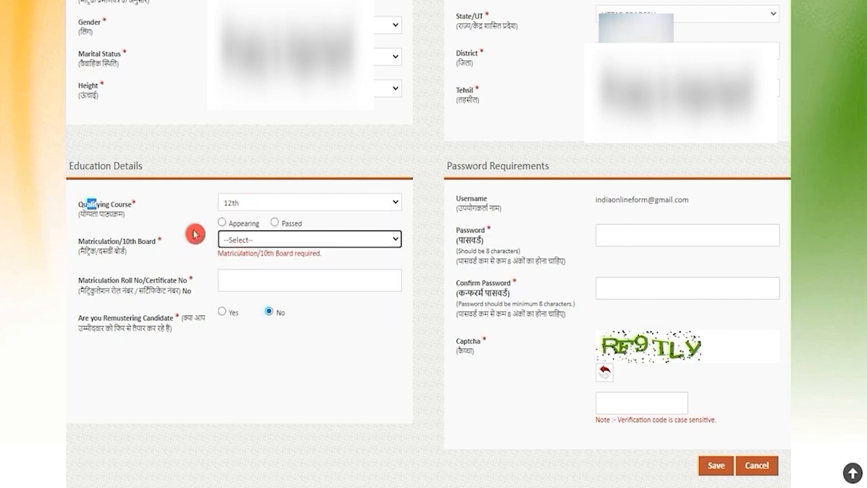
{"action": "left_click", "coordinate": [274, 223]}
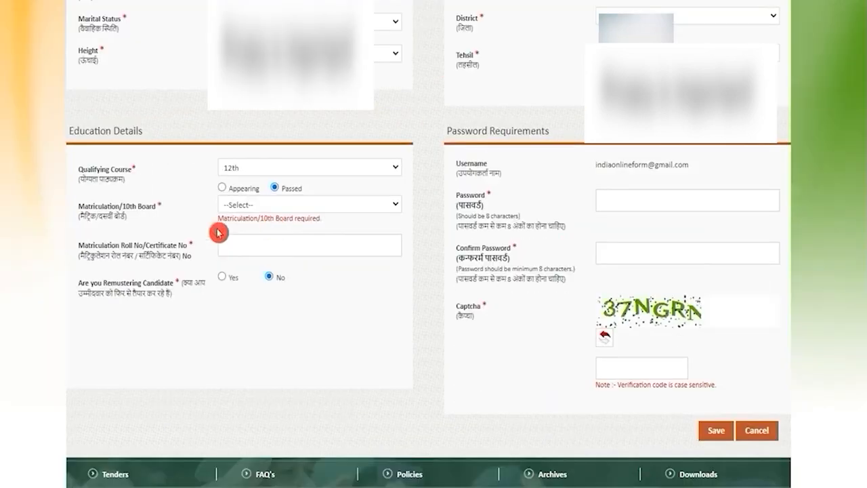
Choose CBSE as the matriculation/10th board and enter the matriculation roll or certificate number
{"action": "left_click_drag", "start_coordinate": [129, 206], "coordinate": [109, 206]}
{"action": "left_click", "coordinate": [238, 204]}
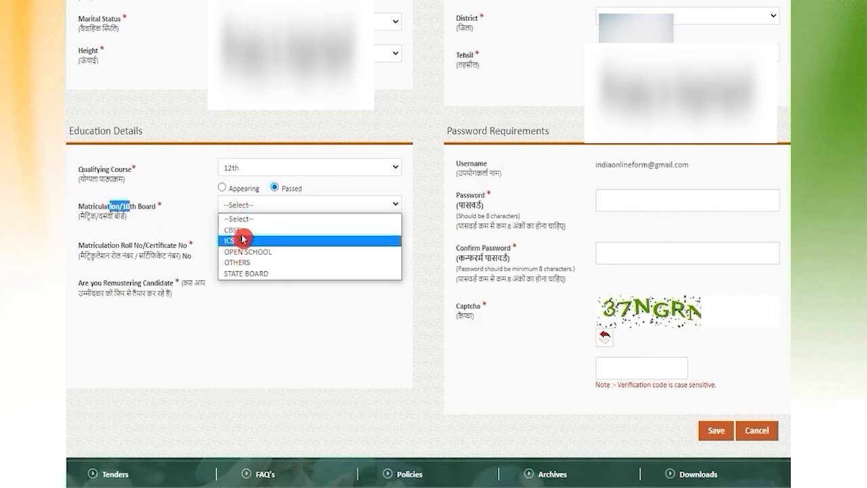
{"action": "left_click", "coordinate": [239, 229]}
{"action": "left_click", "coordinate": [202, 350]}
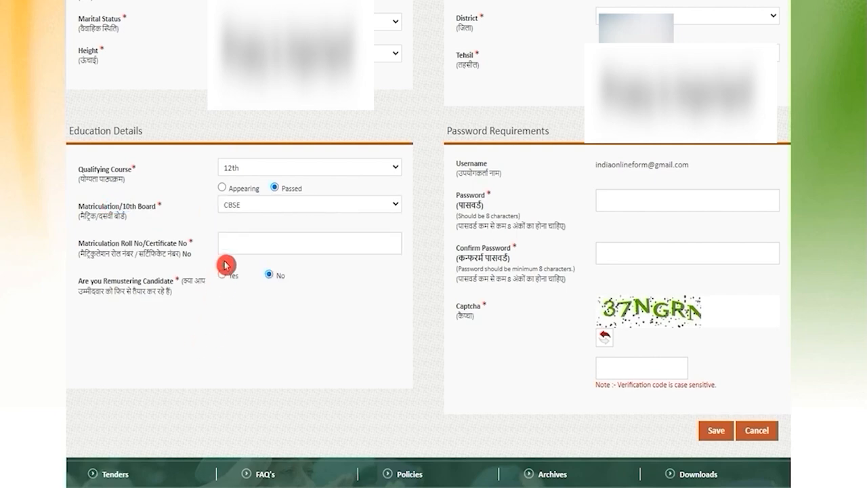
{"action": "left_click", "coordinate": [291, 244]}
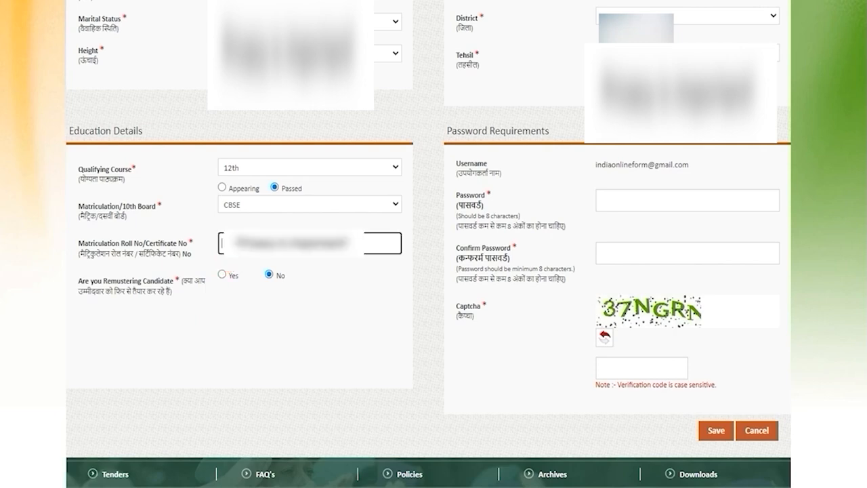
{"action": "type", "text": "7"}
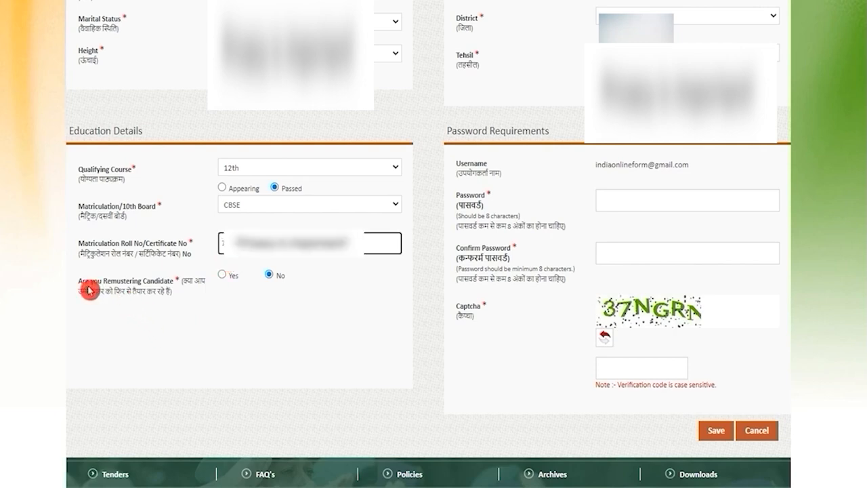
Check the extra fields for a remustering candidate by choosing Yes, and return the answer to No
{"action": "left_click_drag", "start_coordinate": [94, 280], "coordinate": [212, 284]}
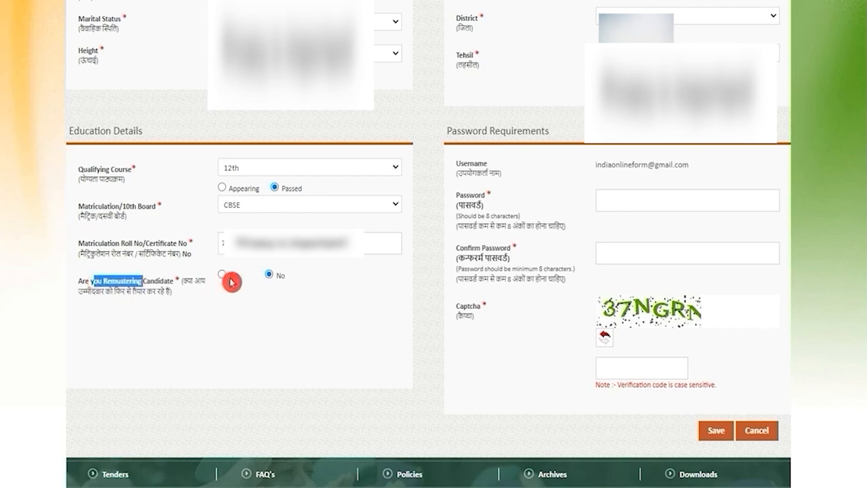
{"action": "left_click", "coordinate": [225, 276]}
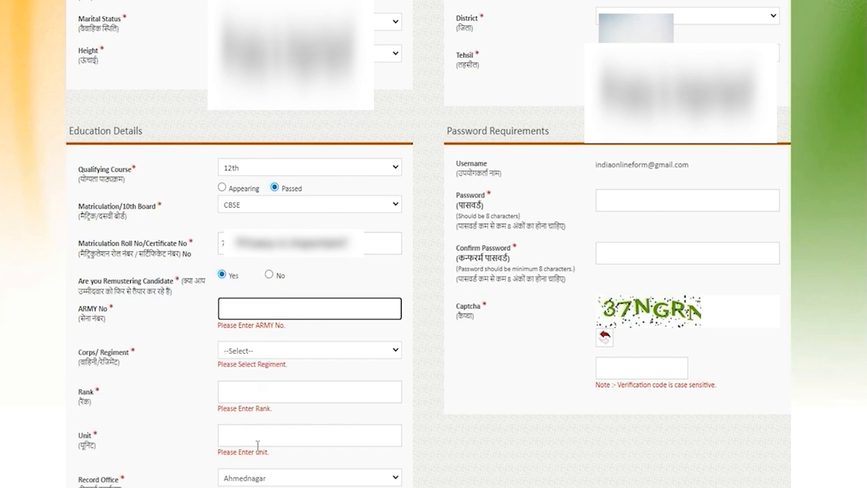
{"action": "left_click", "coordinate": [269, 275]}
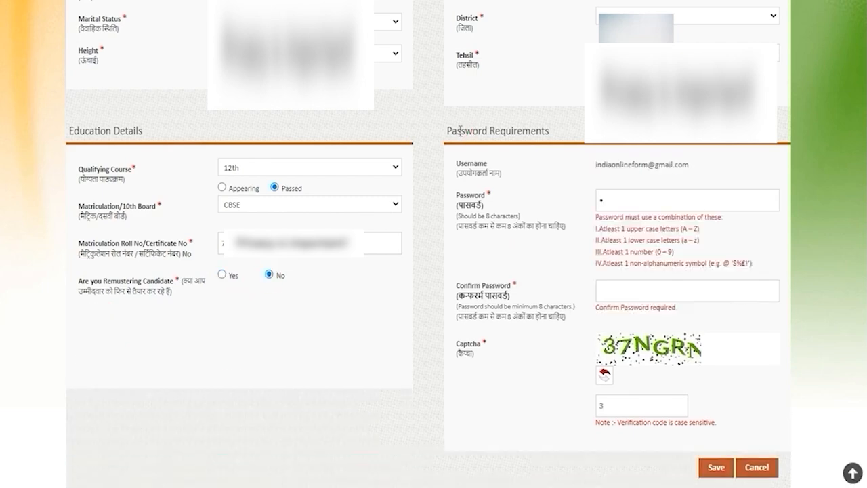
Complete the password requirements with the account password, its confirmation and the captcha code, and save the registration
{"action": "left_click_drag", "start_coordinate": [459, 130], "coordinate": [525, 130]}
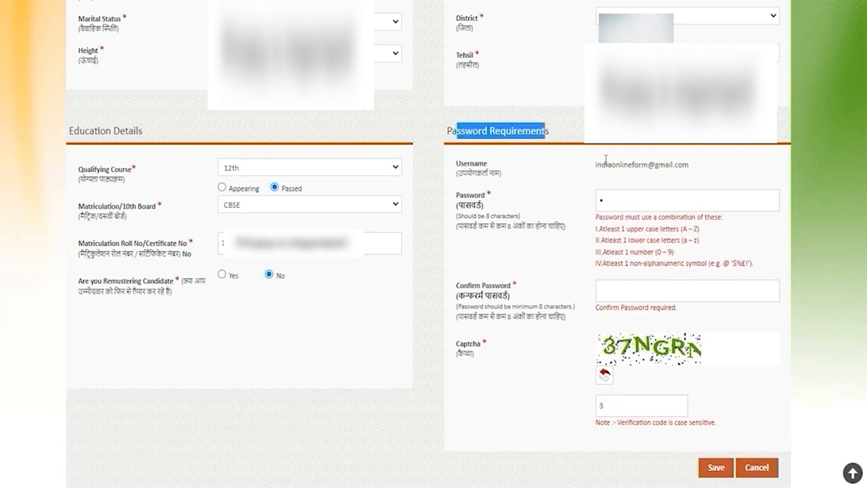
{"action": "left_click_drag", "start_coordinate": [601, 164], "coordinate": [669, 165]}
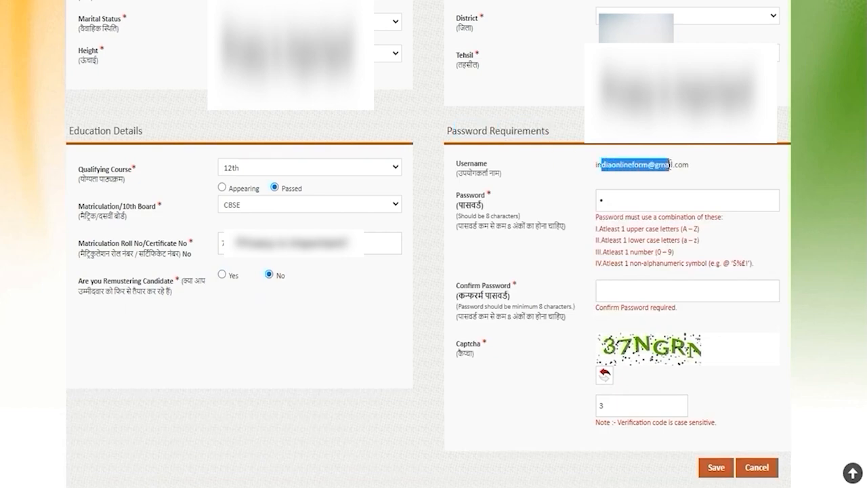
{"action": "left_click", "coordinate": [629, 201]}
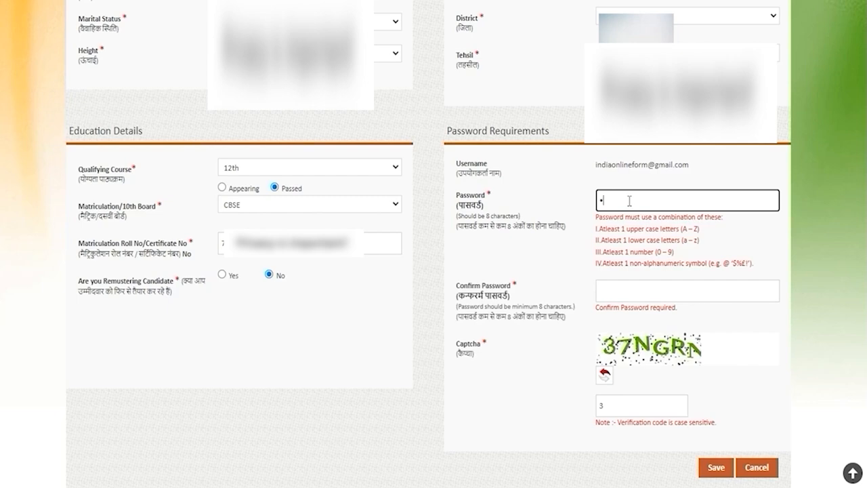
{"action": "left_click", "coordinate": [615, 290]}
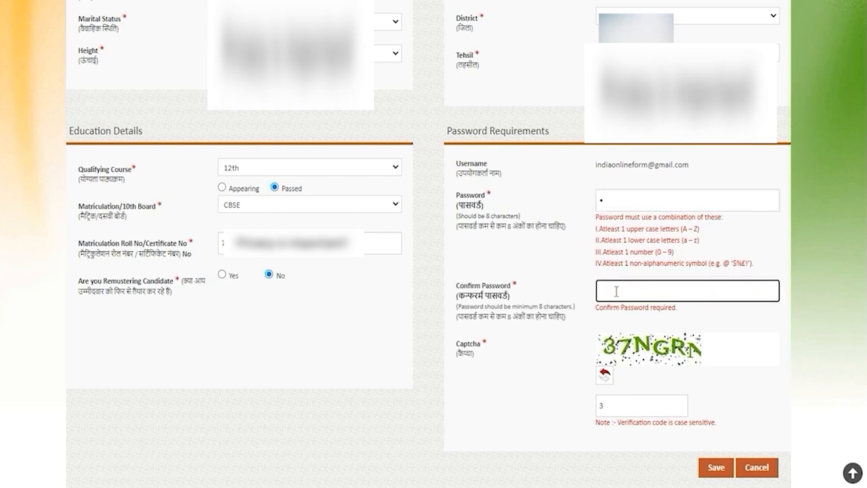
{"action": "left_click", "coordinate": [613, 405]}
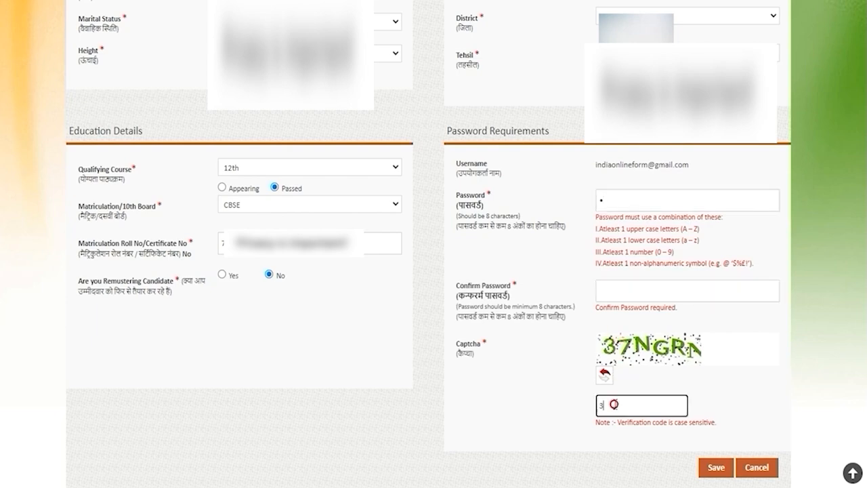
{"action": "left_click", "coordinate": [710, 470]}
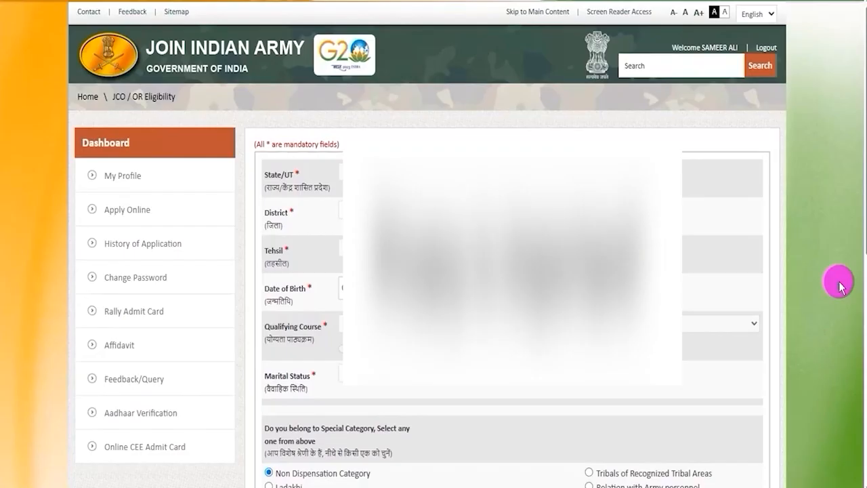
Show the Regular Cadre categories on the eligibility page and read the qualification required for SOL TECH (NA)
{"action": "scroll", "coordinate": [839, 286], "scroll_direction": "down", "scroll_amount": 7}
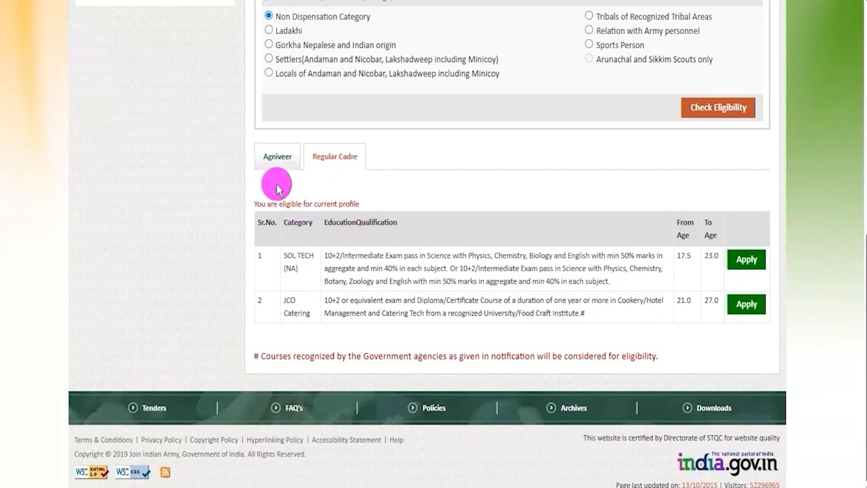
{"action": "left_click", "coordinate": [335, 160]}
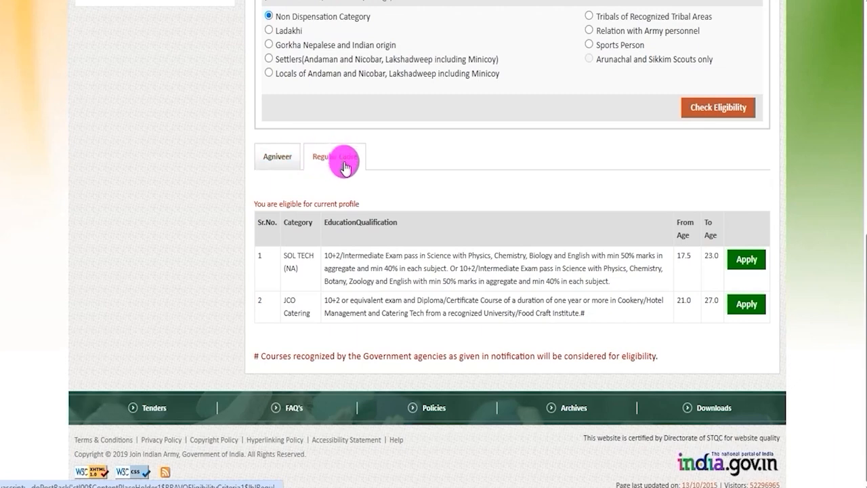
{"action": "left_click_drag", "start_coordinate": [343, 254], "coordinate": [452, 272]}
{"action": "left_click", "coordinate": [453, 273]}
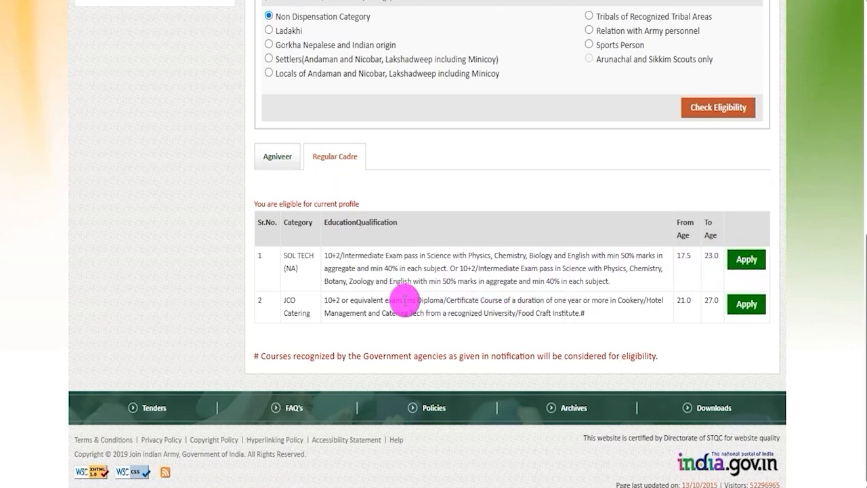
Examine the education qualification and age limits required for the JCO Catering category
{"action": "left_click_drag", "start_coordinate": [332, 300], "coordinate": [478, 300]}
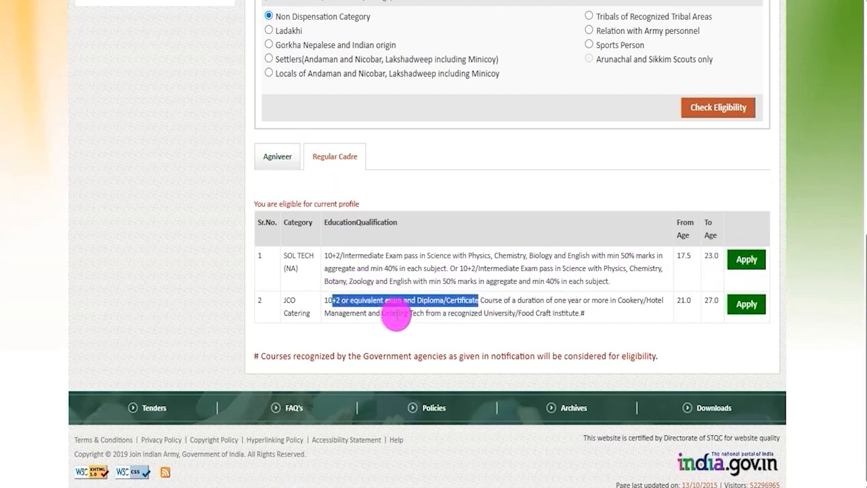
{"action": "left_click_drag", "start_coordinate": [396, 313], "coordinate": [459, 314]}
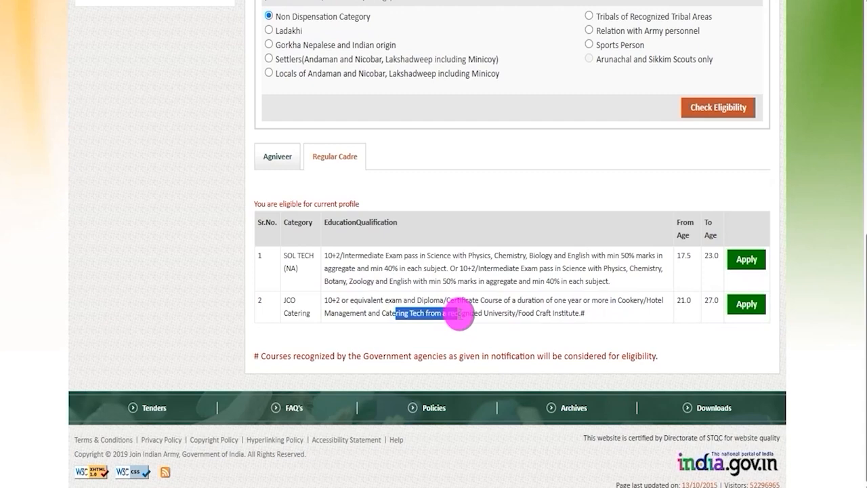
{"action": "left_click", "coordinate": [562, 301]}
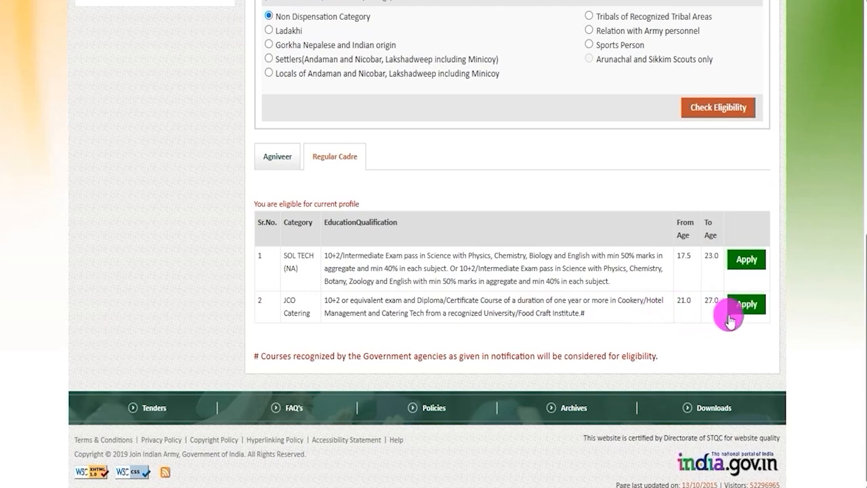
{"action": "left_click", "coordinate": [748, 306]}
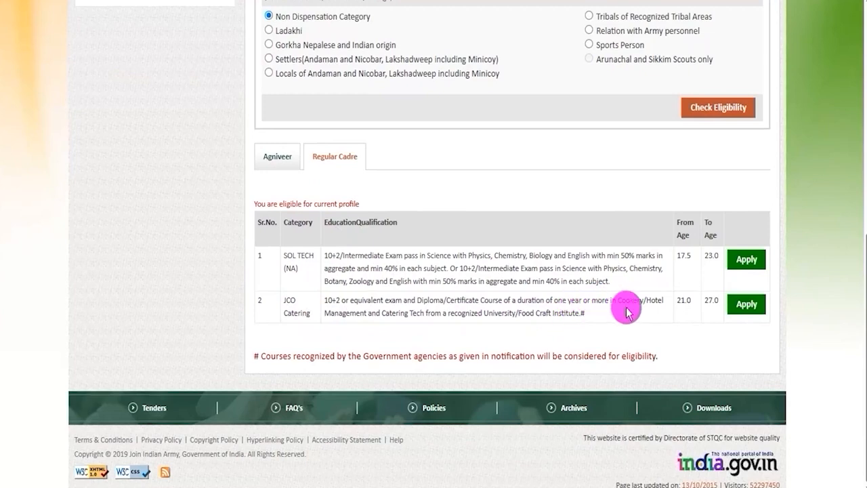
{"action": "left_click_drag", "start_coordinate": [332, 300], "coordinate": [478, 301]}
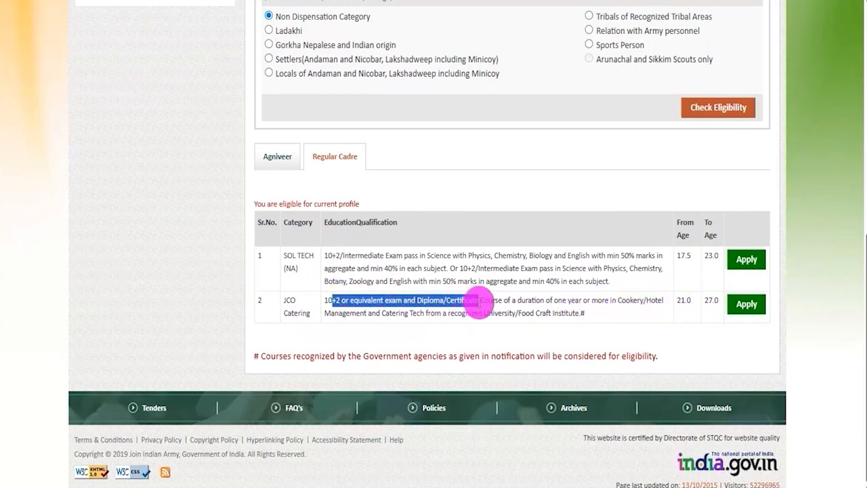
{"action": "left_click_drag", "start_coordinate": [395, 313], "coordinate": [459, 315]}
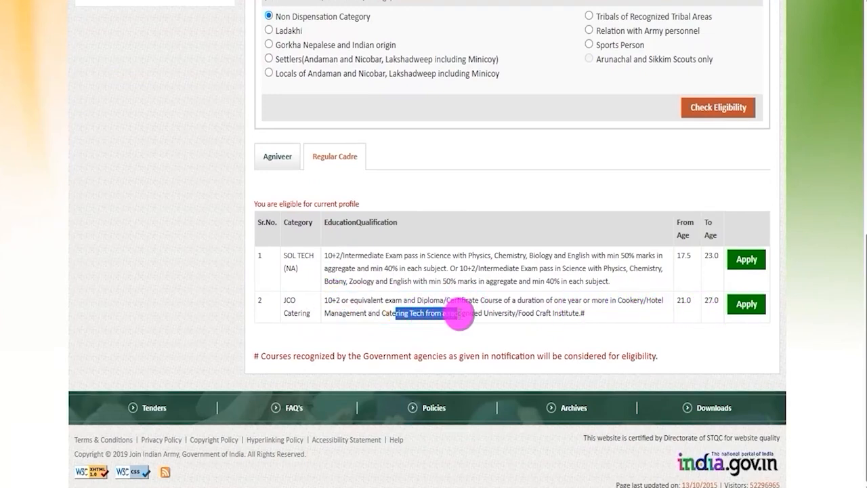
{"action": "left_click_drag", "start_coordinate": [330, 300], "coordinate": [478, 301]}
{"action": "left_click_drag", "start_coordinate": [396, 313], "coordinate": [459, 315]}
{"action": "left_click", "coordinate": [520, 303]}
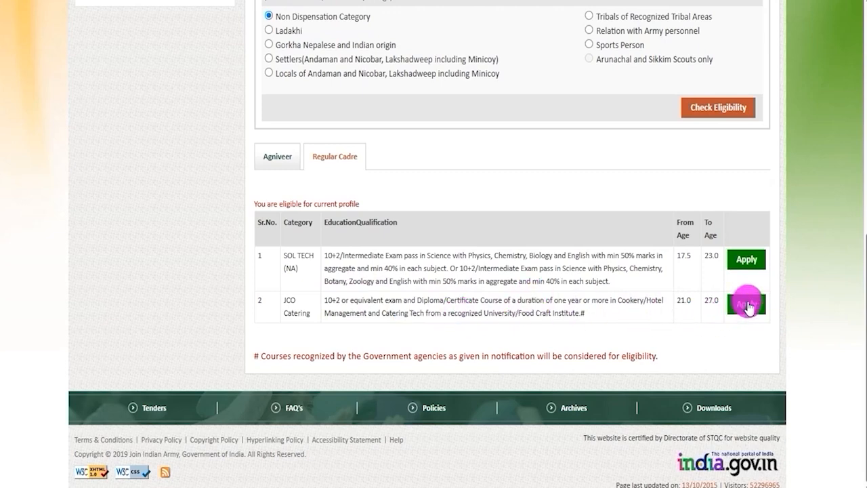
{"action": "left_click_drag", "start_coordinate": [332, 300], "coordinate": [478, 300]}
{"action": "left_click_drag", "start_coordinate": [396, 313], "coordinate": [459, 315]}
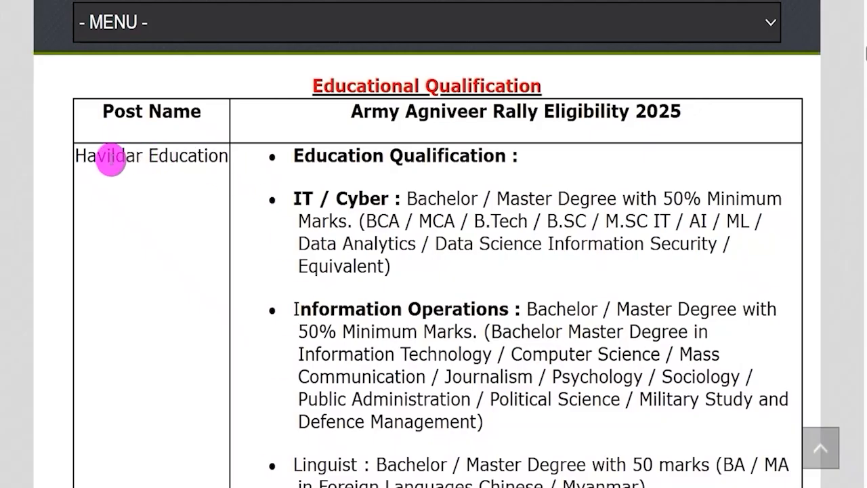
Switch to the Army Agniveer Rally Eligibility 2025 page and review the Havildar Education, JCO Catering and JCO Religious Teacher posts
{"action": "left_click_drag", "start_coordinate": [86, 156], "coordinate": [186, 158]}
{"action": "scroll", "coordinate": [193, 197], "scroll_direction": "down", "scroll_amount": 7}
{"action": "left_click_drag", "start_coordinate": [102, 141], "coordinate": [205, 186]}
{"action": "scroll", "coordinate": [210, 203], "scroll_direction": "down", "scroll_amount": 5}
{"action": "left_click_drag", "start_coordinate": [101, 215], "coordinate": [212, 219]}
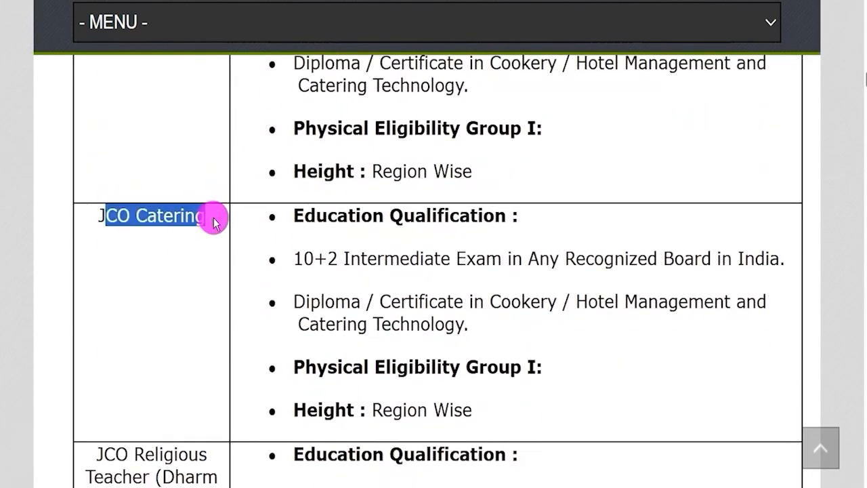
{"action": "scroll", "coordinate": [155, 178], "scroll_direction": "down", "scroll_amount": 4}
{"action": "left_click_drag", "start_coordinate": [100, 179], "coordinate": [223, 292]}
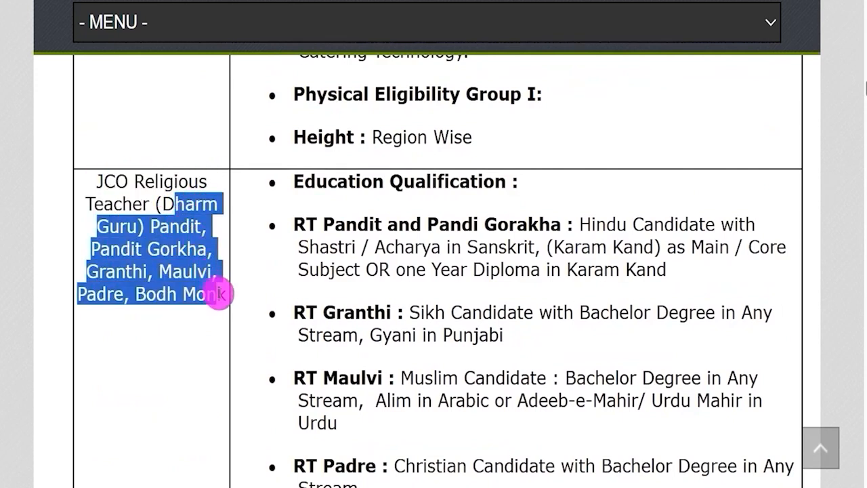
{"action": "scroll", "coordinate": [220, 220], "scroll_direction": "down", "scroll_amount": 6}
{"action": "scroll", "coordinate": [220, 220], "scroll_direction": "down", "scroll_amount": 4}
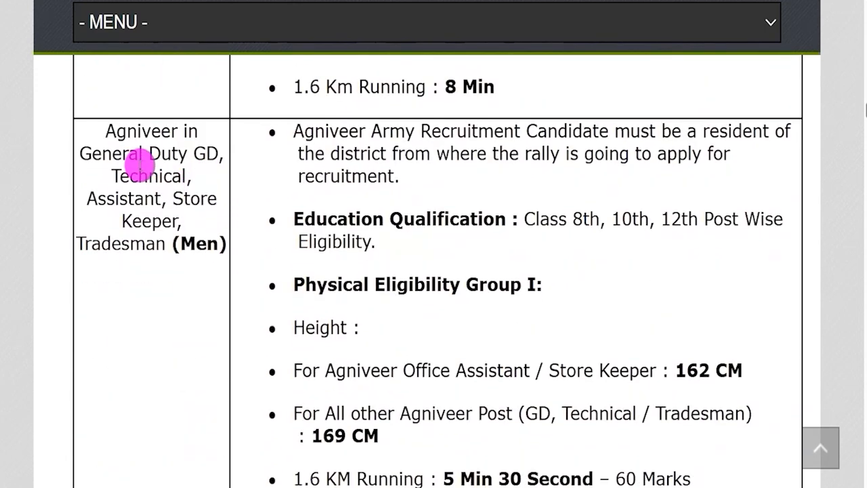
Review the eligibility for the Agniveer men's posts and for General Duty in the Women Military Police
{"action": "left_click_drag", "start_coordinate": [120, 152], "coordinate": [205, 153]}
{"action": "left_click_drag", "start_coordinate": [130, 177], "coordinate": [168, 176]}
{"action": "left_click_drag", "start_coordinate": [113, 199], "coordinate": [166, 243]}
{"action": "scroll", "coordinate": [185, 203], "scroll_direction": "down", "scroll_amount": 5}
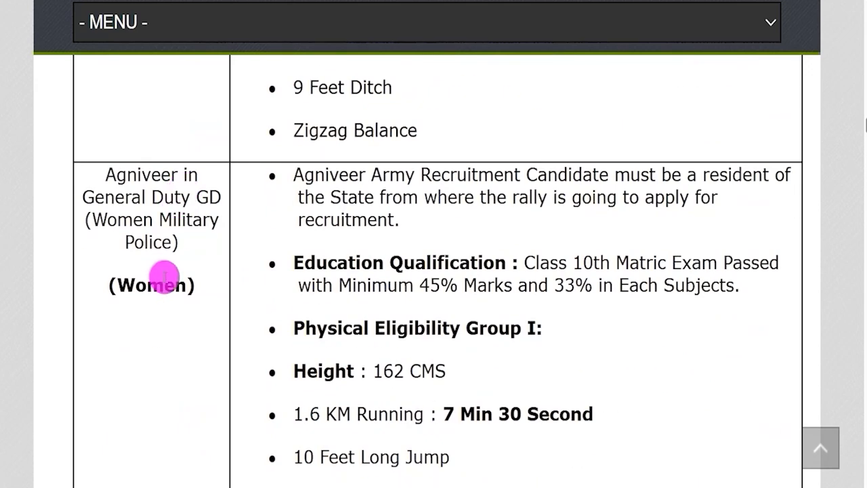
{"action": "left_click_drag", "start_coordinate": [105, 197], "coordinate": [208, 198]}
{"action": "left_click_drag", "start_coordinate": [118, 219], "coordinate": [165, 241]}
Review the remaining posts in the eligibility table, including the education and physical criteria for Sepoy Pharma
{"action": "scroll", "coordinate": [183, 251], "scroll_direction": "down", "scroll_amount": 6}
{"action": "left_click_drag", "start_coordinate": [112, 135], "coordinate": [188, 199]}
{"action": "scroll", "coordinate": [187, 203], "scroll_direction": "down", "scroll_amount": 6}
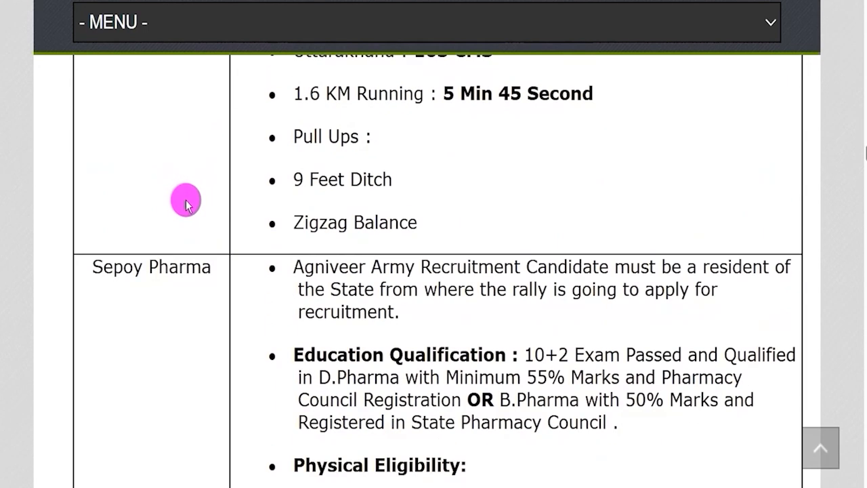
{"action": "left_click_drag", "start_coordinate": [101, 264], "coordinate": [185, 257]}
{"action": "scroll", "coordinate": [188, 262], "scroll_direction": "down", "scroll_amount": 6}
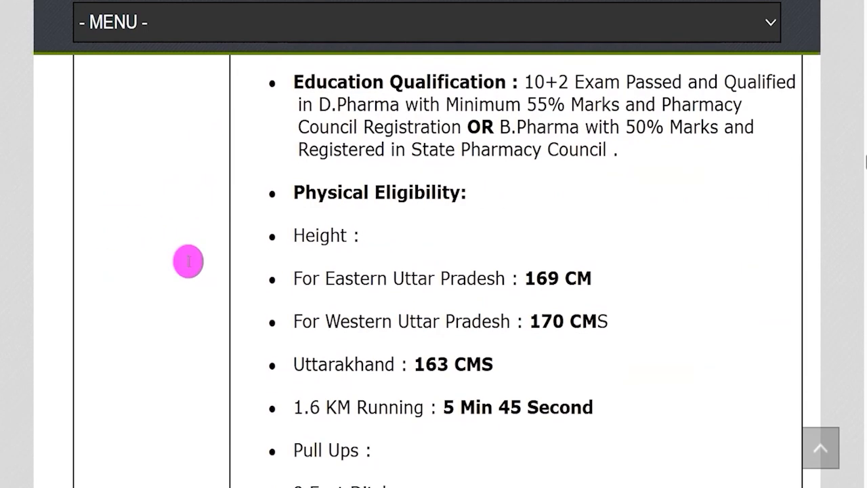
{"action": "scroll", "coordinate": [187, 259], "scroll_direction": "down", "scroll_amount": 3}
{"action": "scroll", "coordinate": [187, 259], "scroll_direction": "up", "scroll_amount": 7}
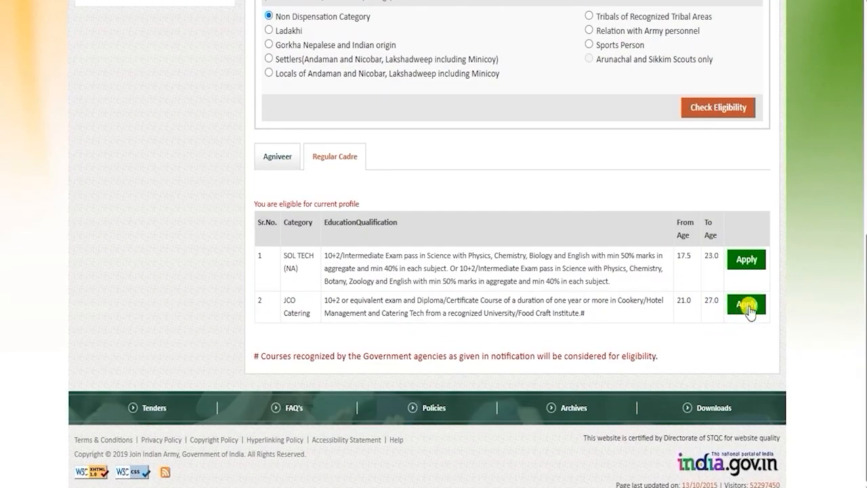
Return to the eligibility results, apply for JCO Catering and continue past the application instructions to the personal information form
{"action": "left_click", "coordinate": [747, 306]}
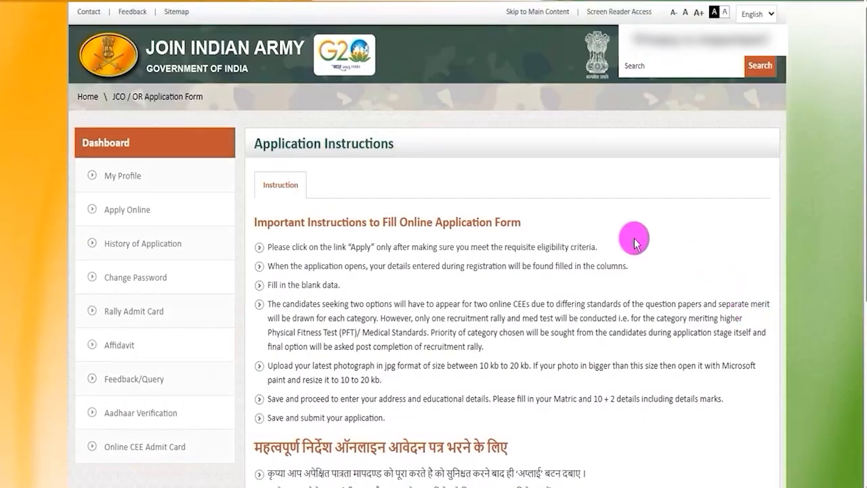
{"action": "scroll", "coordinate": [552, 271], "scroll_direction": "down", "scroll_amount": 3}
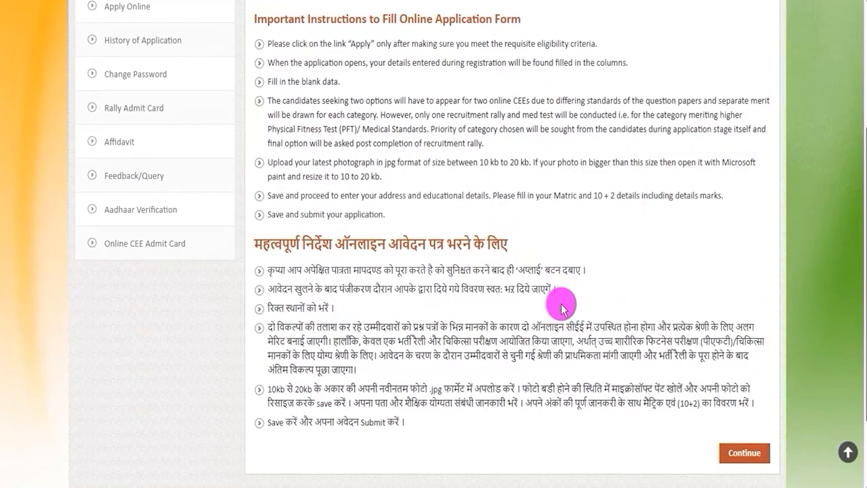
{"action": "scroll", "coordinate": [560, 305], "scroll_direction": "down", "scroll_amount": 2}
{"action": "left_click", "coordinate": [704, 359]}
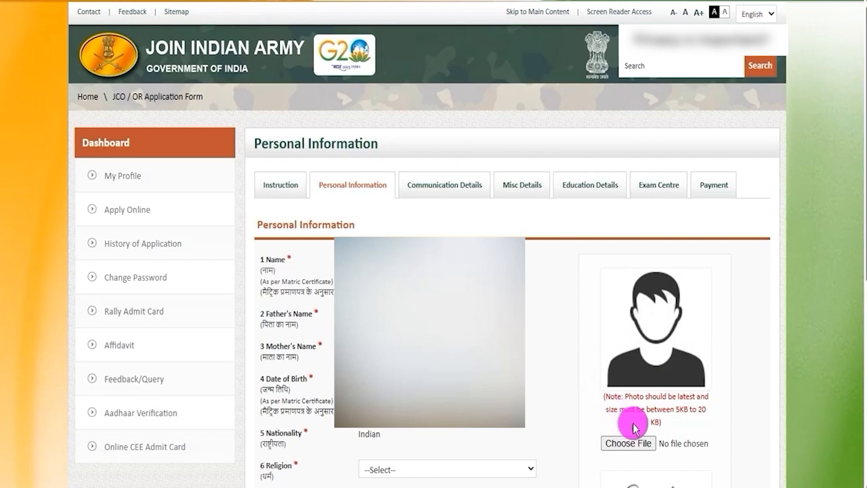
Check the photo size limits and upload the candidate's latest photograph as a JPG file
{"action": "left_click_drag", "start_coordinate": [635, 400], "coordinate": [653, 408]}
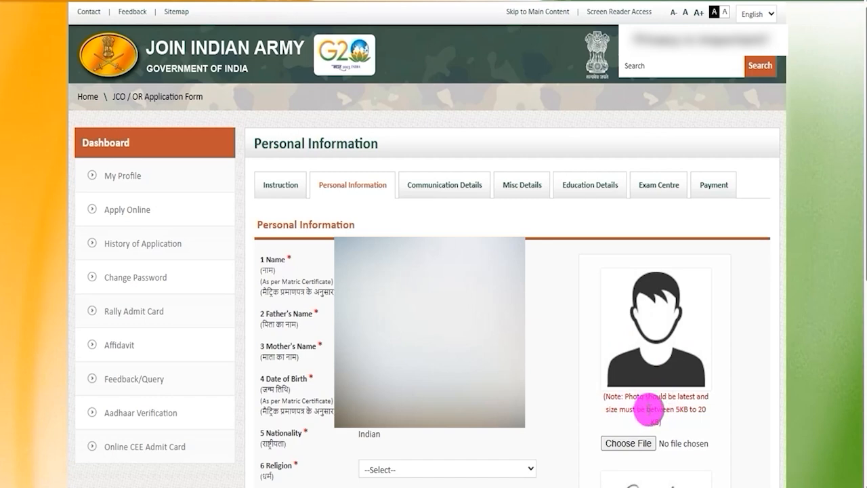
{"action": "double_click", "coordinate": [682, 409]}
{"action": "left_click_drag", "start_coordinate": [654, 420], "coordinate": [683, 409]}
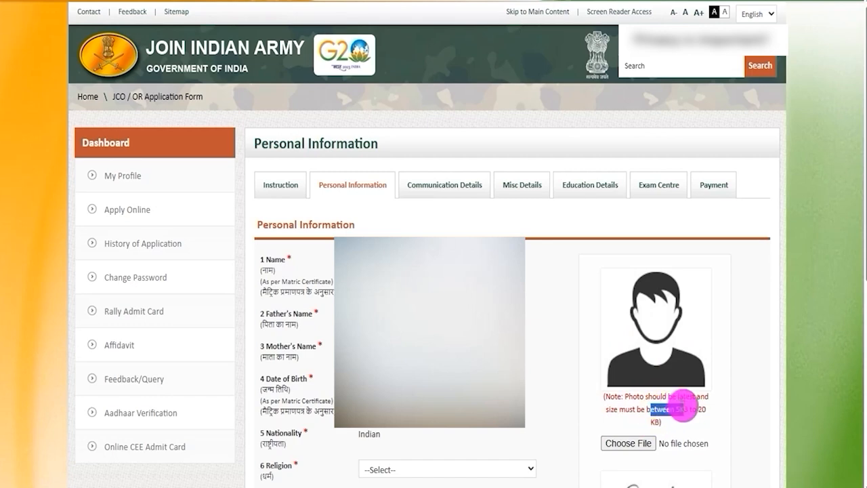
{"action": "left_click", "coordinate": [667, 430]}
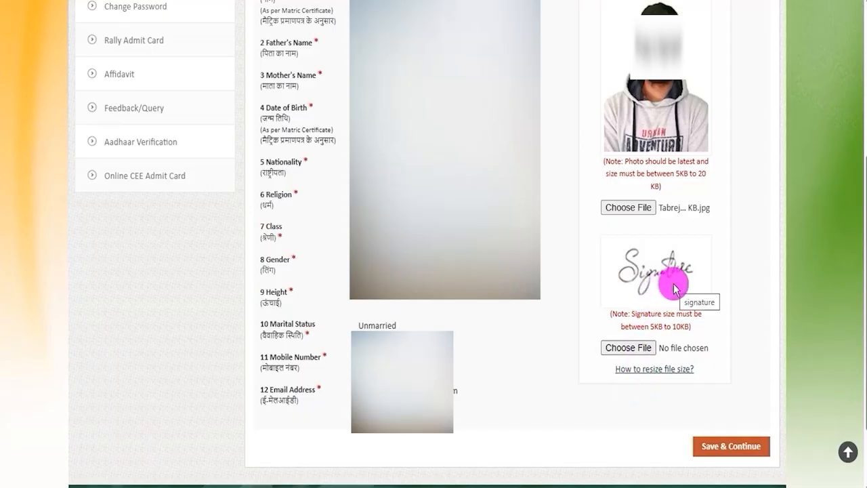
Check the signature size limits and upload the file 10kb.png as the candidate's signature
{"action": "left_click_drag", "start_coordinate": [637, 325], "coordinate": [684, 329]}
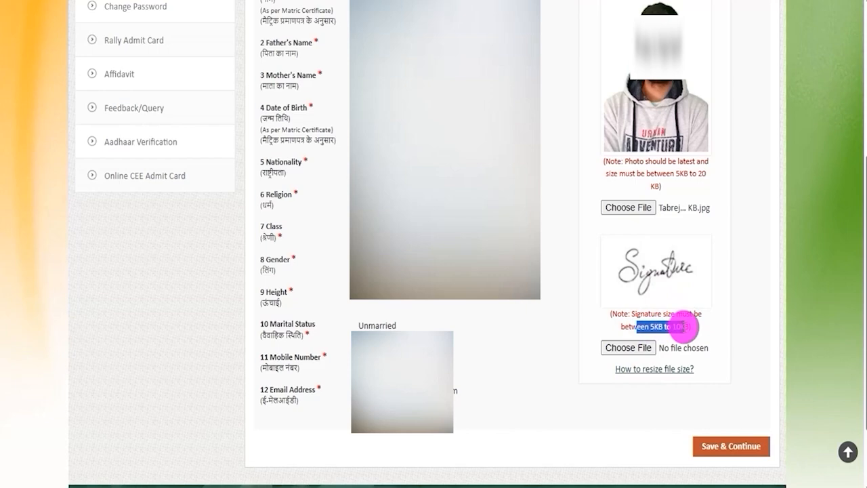
{"action": "left_click", "coordinate": [640, 347]}
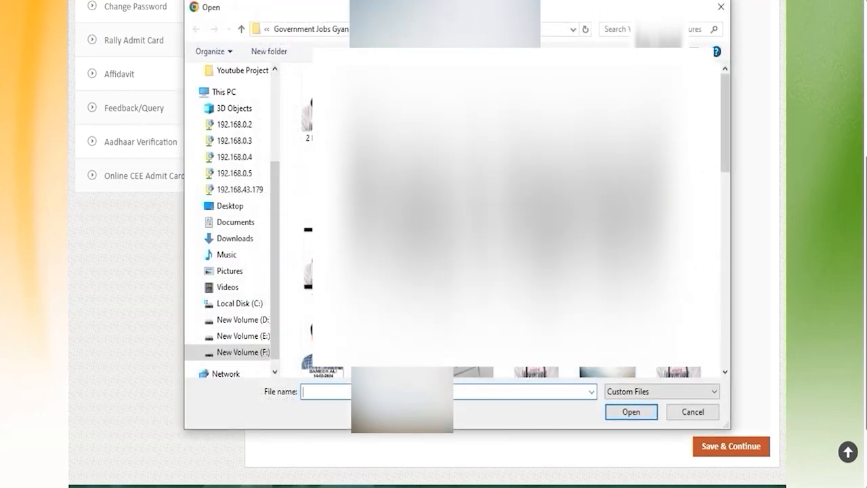
{"action": "double_click", "coordinate": [469, 261]}
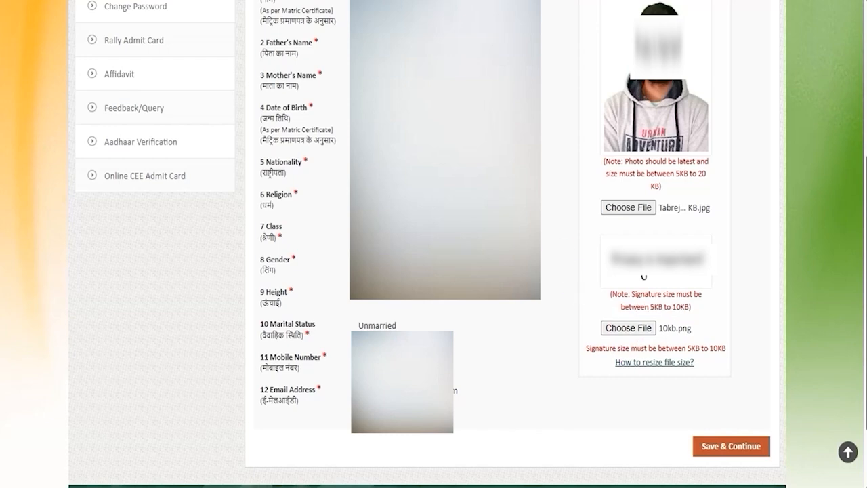
Check the religion options, then save the personal information and continue to the communication details
{"action": "left_click", "coordinate": [450, 196]}
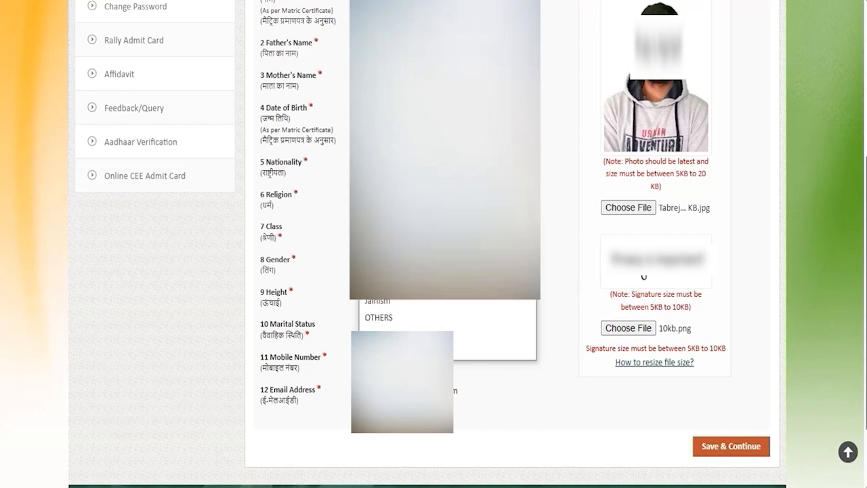
{"action": "left_click", "coordinate": [555, 230]}
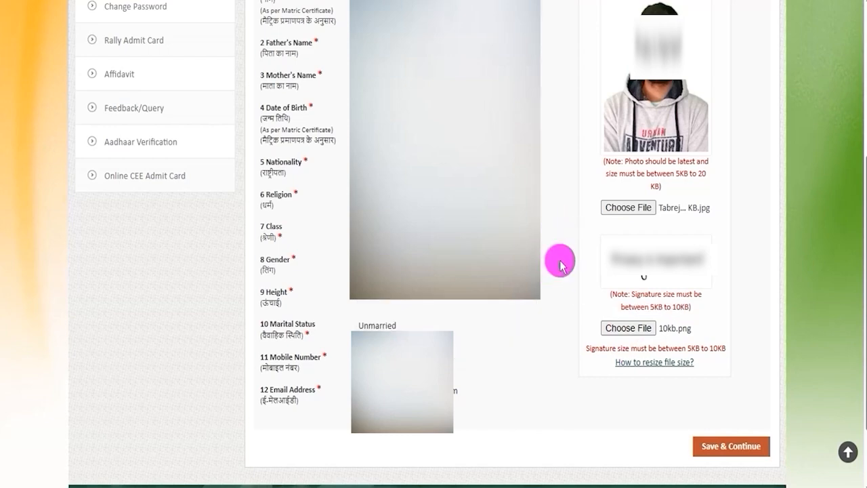
{"action": "left_click", "coordinate": [722, 450]}
Examine the permanent and correspondence address sections, going through the permanent address fields from house number to state
{"action": "left_click_drag", "start_coordinate": [308, 185], "coordinate": [337, 186]}
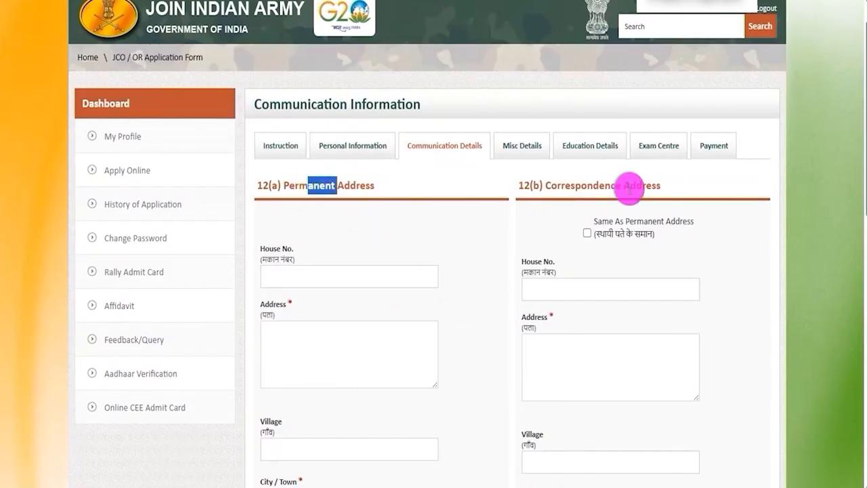
{"action": "left_click_drag", "start_coordinate": [575, 184], "coordinate": [636, 182]}
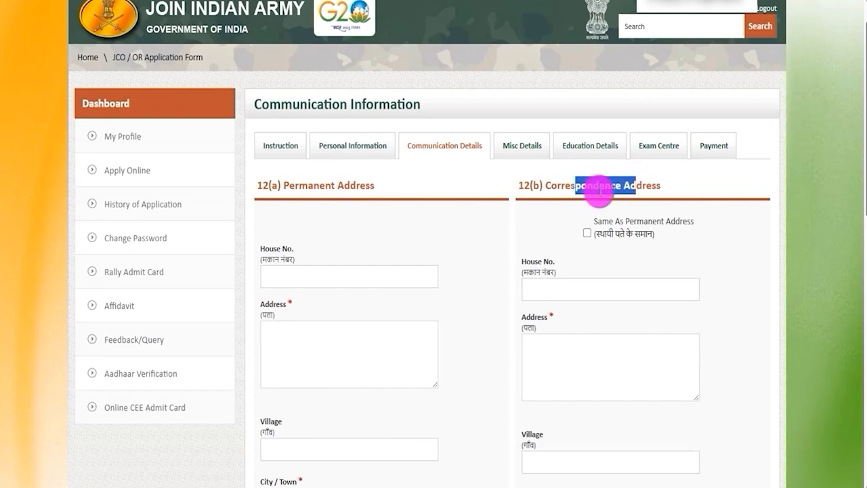
{"action": "left_click", "coordinate": [332, 273]}
{"action": "scroll", "coordinate": [331, 275], "scroll_direction": "down", "scroll_amount": 1}
{"action": "scroll", "coordinate": [331, 275], "scroll_direction": "down", "scroll_amount": 2}
{"action": "left_click", "coordinate": [335, 216]}
{"action": "scroll", "coordinate": [334, 216], "scroll_direction": "down", "scroll_amount": 3}
{"action": "left_click", "coordinate": [332, 113]}
{"action": "left_click", "coordinate": [331, 172]}
{"action": "left_click", "coordinate": [310, 231]}
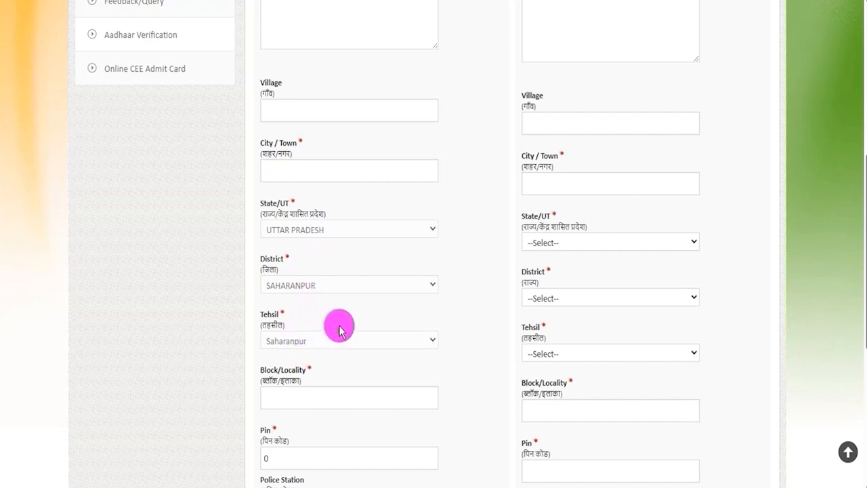
Examine the remaining permanent address fields from block/locality and pin to police station, post office and telegram office
{"action": "scroll", "coordinate": [458, 323], "scroll_direction": "down", "scroll_amount": 3}
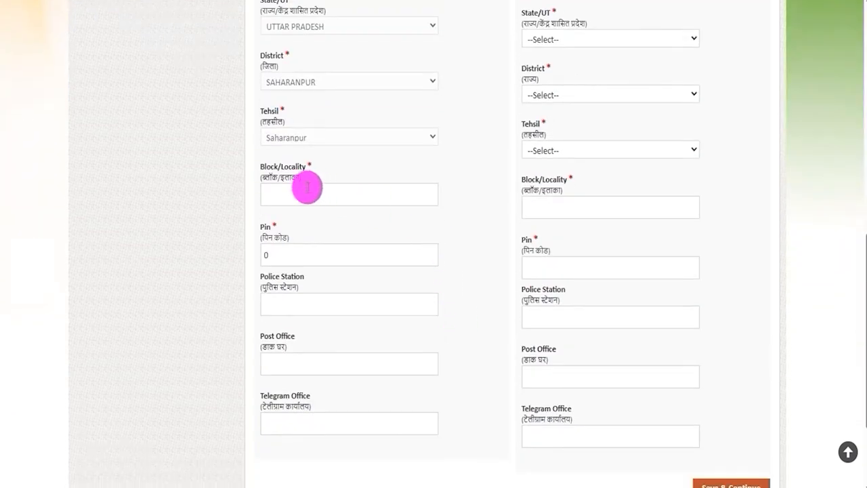
{"action": "left_click", "coordinate": [285, 190]}
{"action": "left_click", "coordinate": [316, 255]}
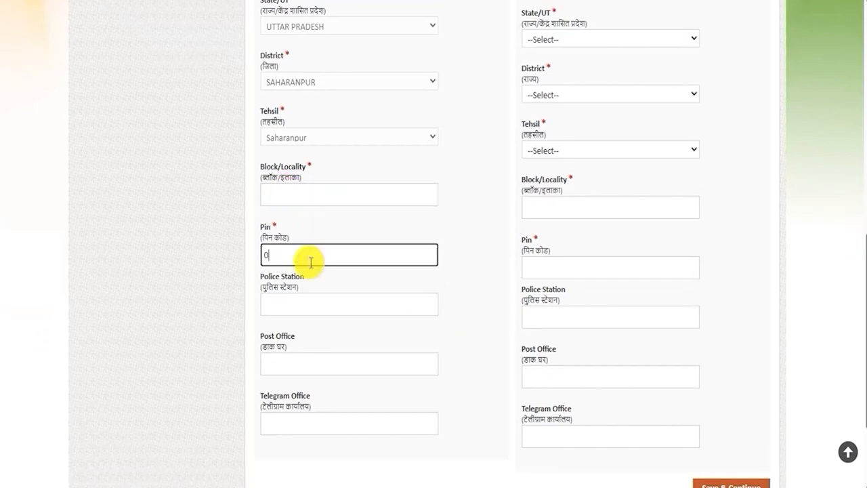
{"action": "left_click", "coordinate": [305, 303]}
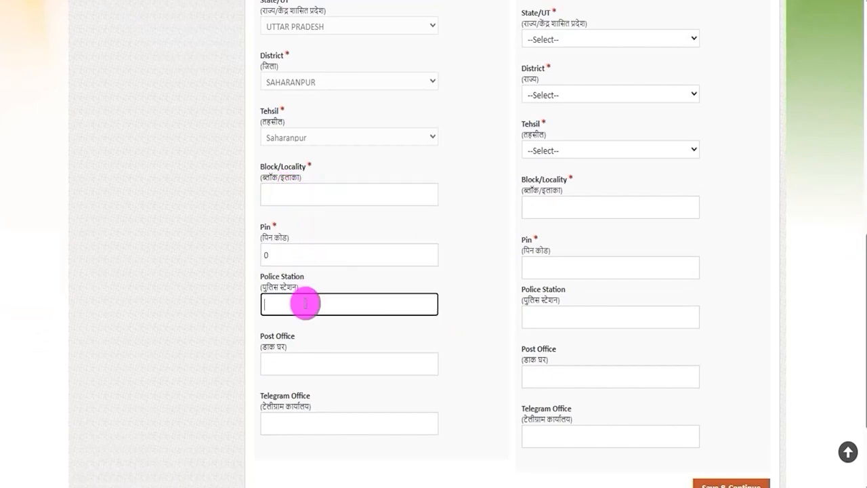
{"action": "scroll", "coordinate": [305, 303], "scroll_direction": "down", "scroll_amount": 2}
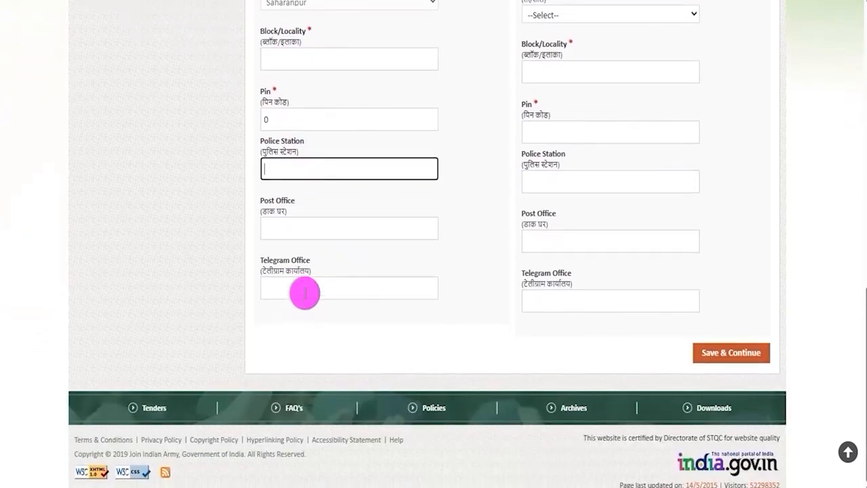
{"action": "left_click", "coordinate": [294, 226]}
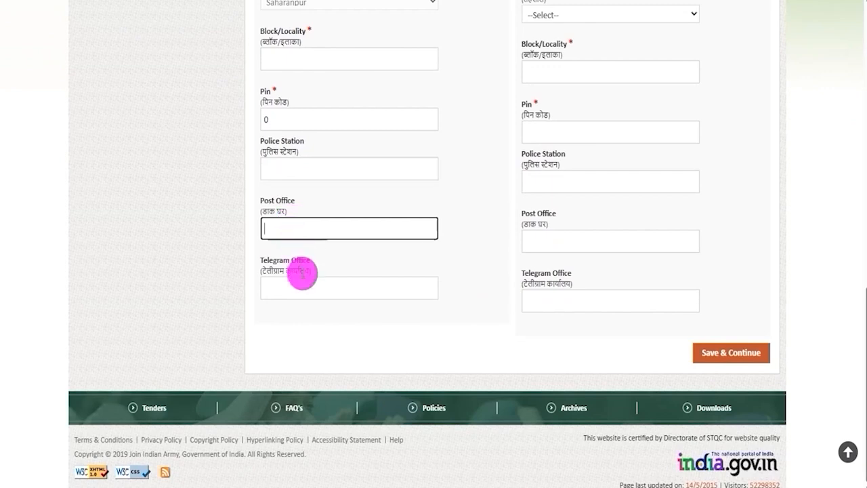
{"action": "left_click", "coordinate": [304, 288]}
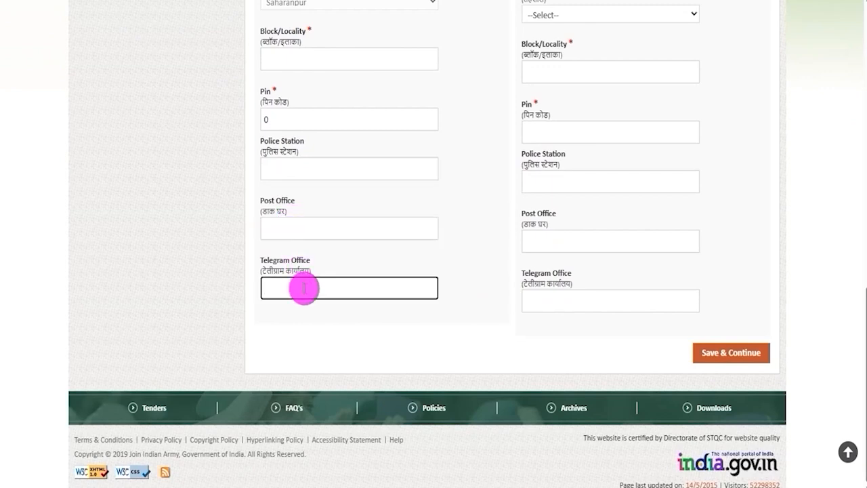
Review the Same As Permanent Address option under the correspondence address, and save the communication details to continue to Misc Details
{"action": "scroll", "coordinate": [470, 222], "scroll_direction": "up", "scroll_amount": 10}
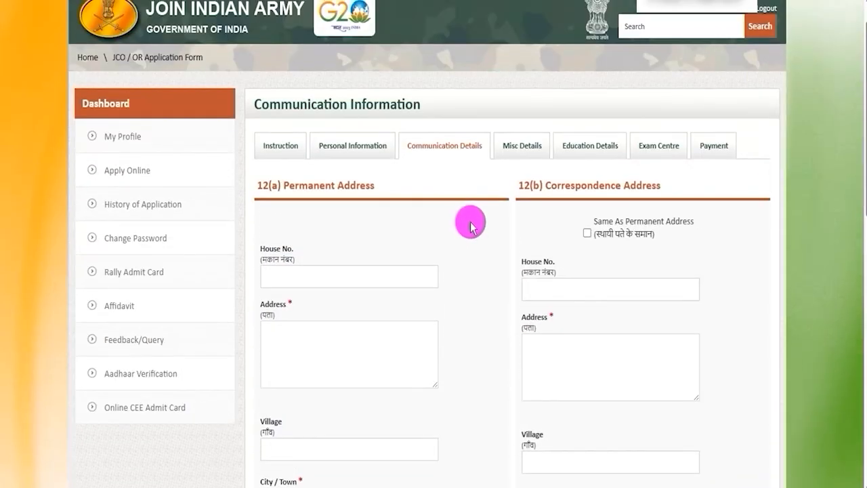
{"action": "left_click_drag", "start_coordinate": [557, 186], "coordinate": [636, 185]}
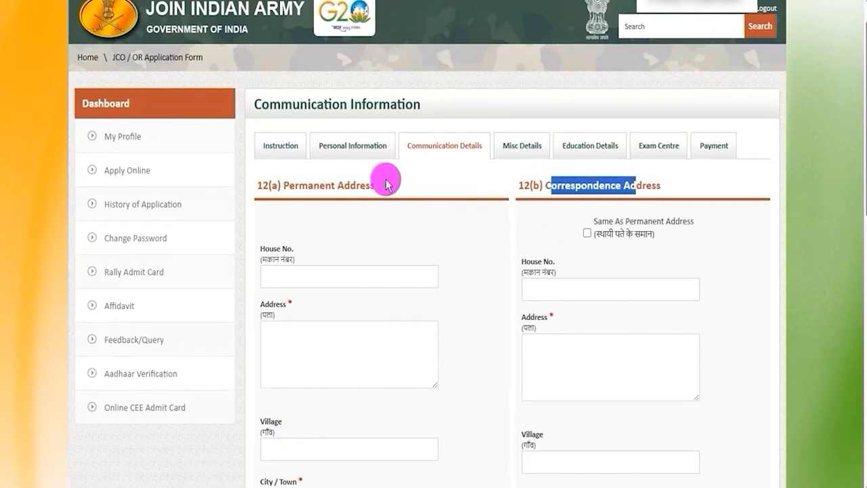
{"action": "left_click_drag", "start_coordinate": [297, 184], "coordinate": [349, 184]}
{"action": "left_click", "coordinate": [557, 235]}
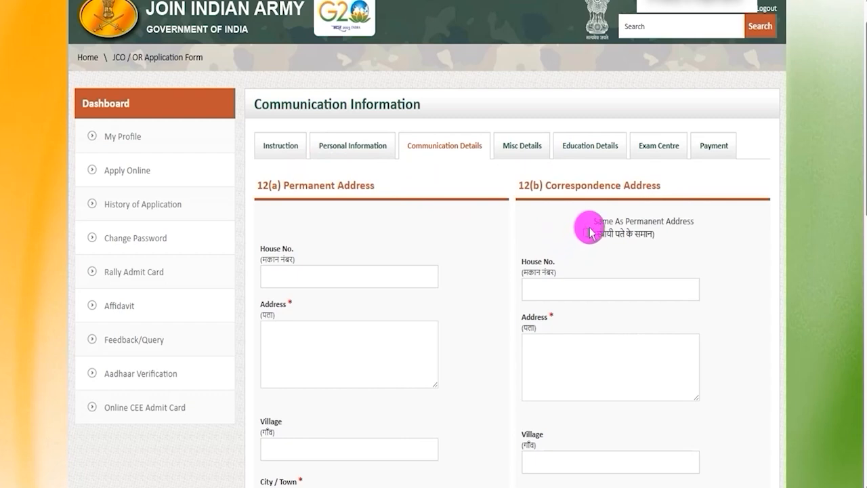
{"action": "left_click_drag", "start_coordinate": [550, 185], "coordinate": [620, 185]}
{"action": "left_click_drag", "start_coordinate": [295, 185], "coordinate": [360, 184]}
{"action": "scroll", "coordinate": [672, 251], "scroll_direction": "down", "scroll_amount": 10}
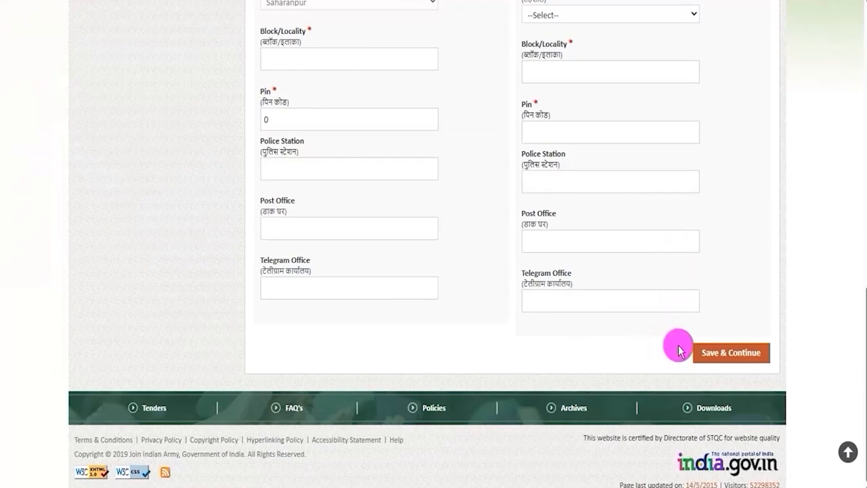
{"action": "left_click", "coordinate": [723, 355]}
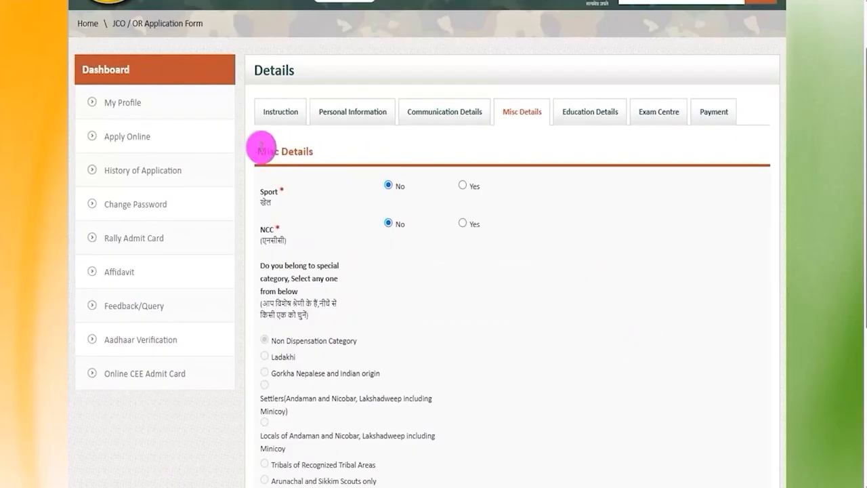
Check which extra fields a Yes answer for Sport requires, and set Sport back to No
{"action": "left_click_drag", "start_coordinate": [267, 151], "coordinate": [288, 156]}
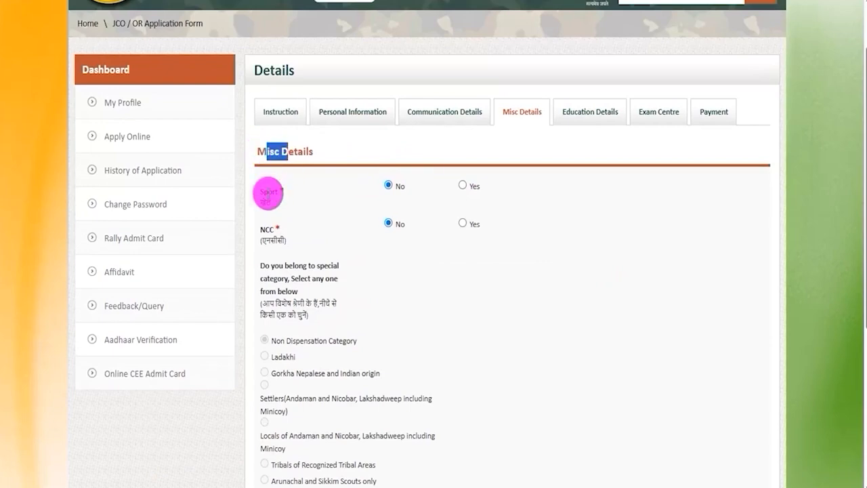
{"action": "left_click", "coordinate": [264, 196]}
{"action": "left_click", "coordinate": [462, 185]}
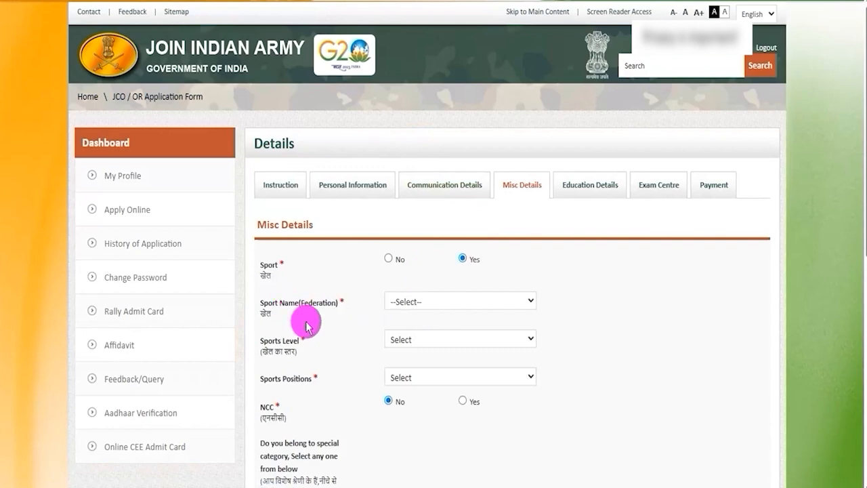
{"action": "left_click", "coordinate": [388, 261]}
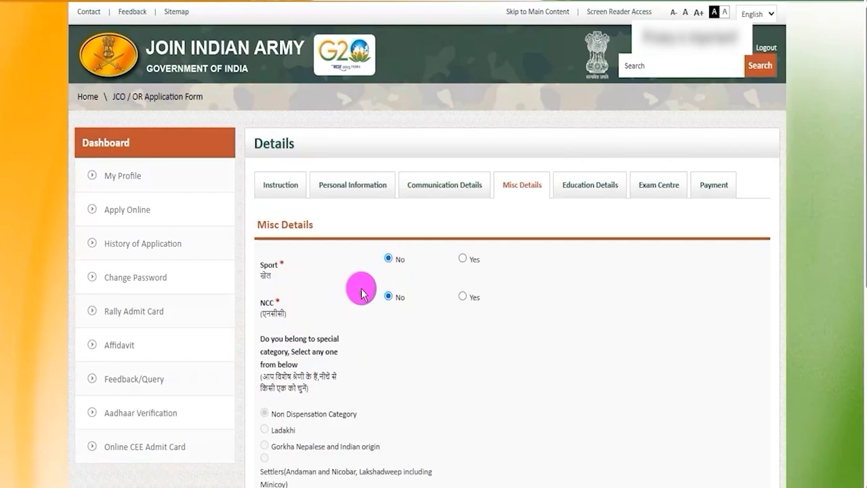
Check the NCC certificate options under a Yes answer, and set NCC back to No
{"action": "scroll", "coordinate": [358, 290], "scroll_direction": "down", "scroll_amount": 2}
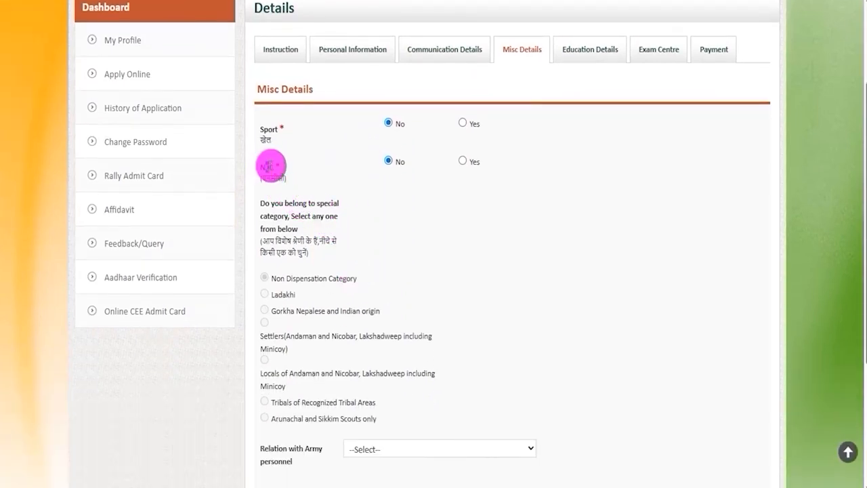
{"action": "left_click", "coordinate": [464, 162]}
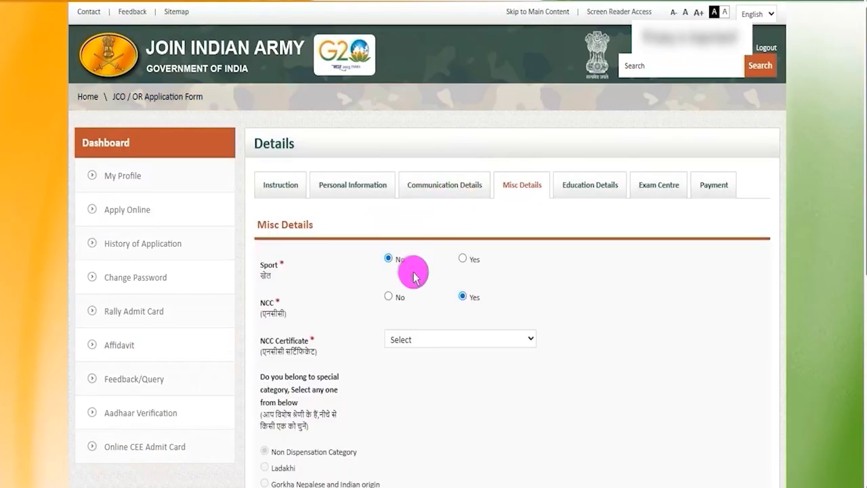
{"action": "left_click", "coordinate": [408, 341]}
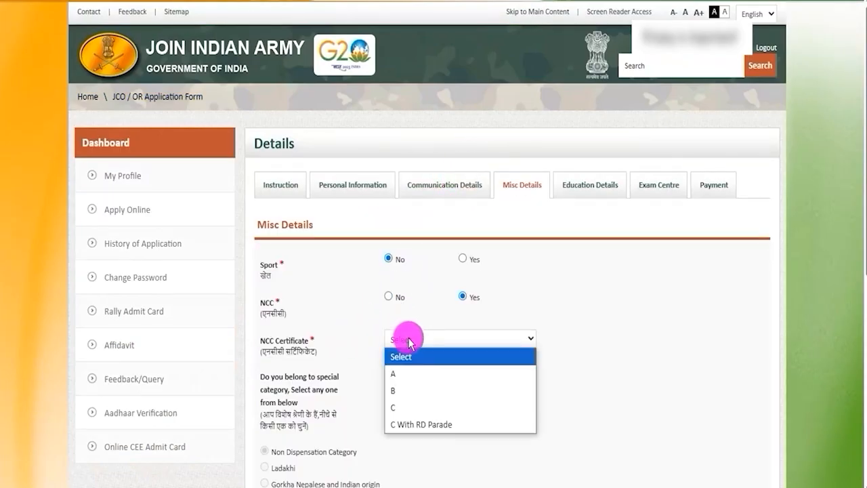
{"action": "left_click", "coordinate": [388, 297]}
Examine the special category choices and the options for relation with Army personnel, leaving the relation unselected
{"action": "scroll", "coordinate": [388, 298], "scroll_direction": "down", "scroll_amount": 3}
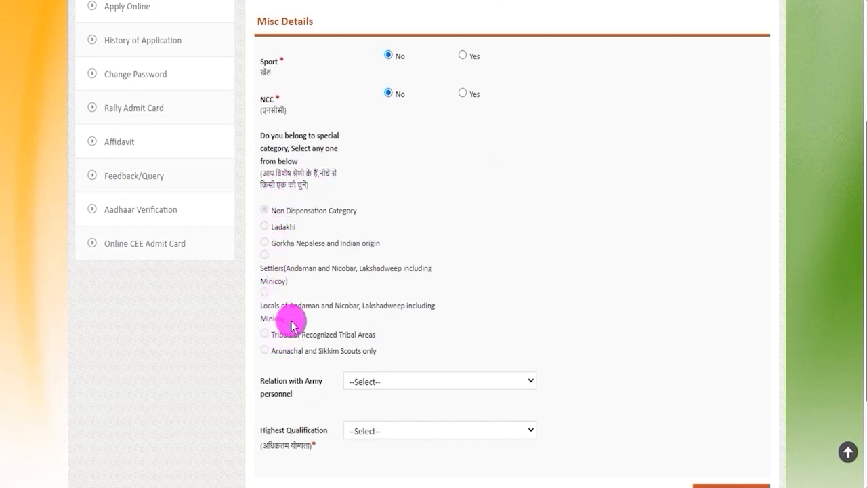
{"action": "scroll", "coordinate": [325, 270], "scroll_direction": "down", "scroll_amount": 2}
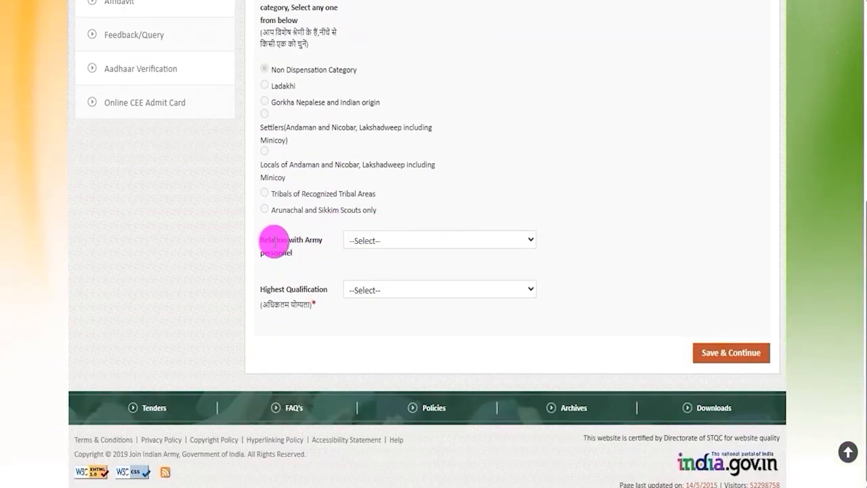
{"action": "left_click_drag", "start_coordinate": [273, 241], "coordinate": [285, 250]}
{"action": "left_click", "coordinate": [377, 240]}
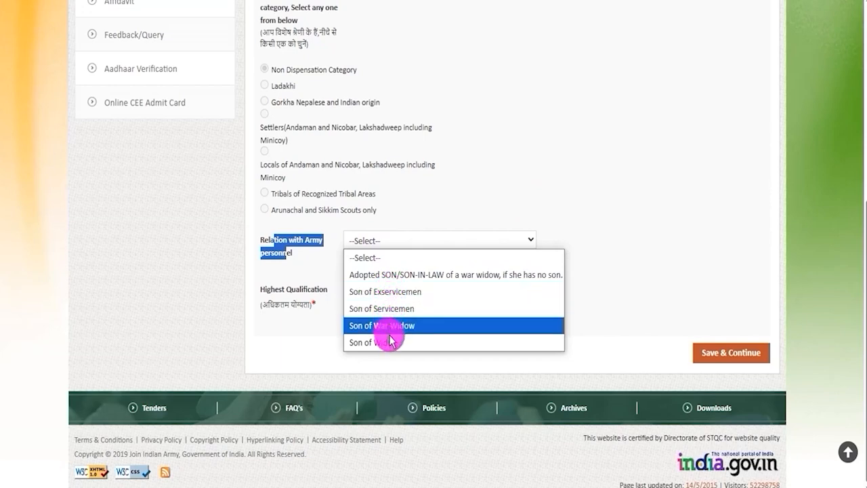
{"action": "left_click", "coordinate": [595, 183]}
{"action": "left_click", "coordinate": [412, 237]}
{"action": "left_click", "coordinate": [418, 241]}
{"action": "left_click", "coordinate": [421, 241]}
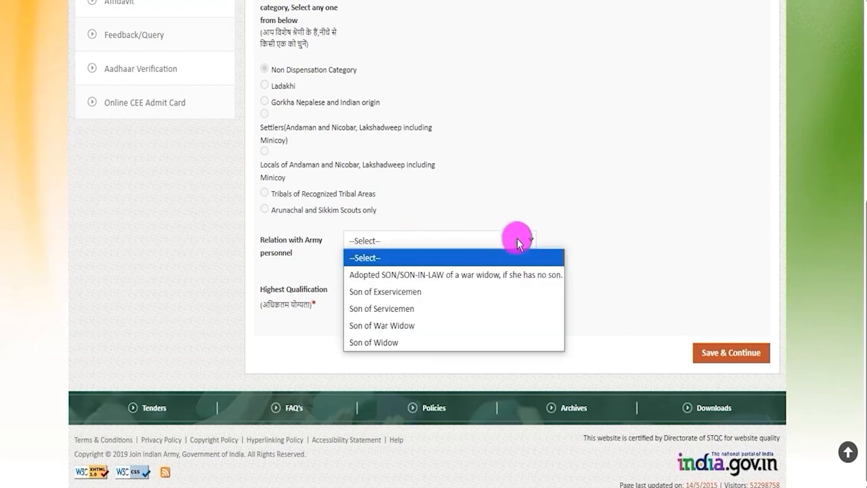
{"action": "left_click", "coordinate": [629, 213]}
Set the highest qualification to GRADUATION and save the miscellaneous details to continue to the education details
{"action": "left_click", "coordinate": [379, 289]}
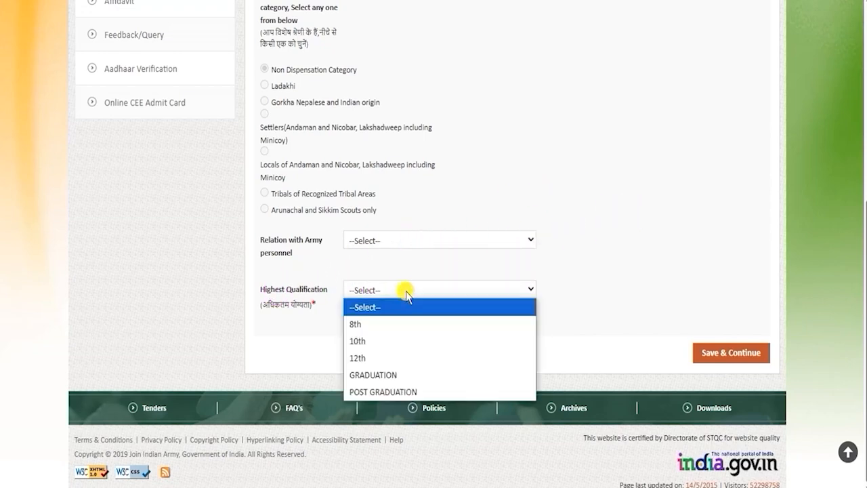
{"action": "left_click", "coordinate": [374, 374]}
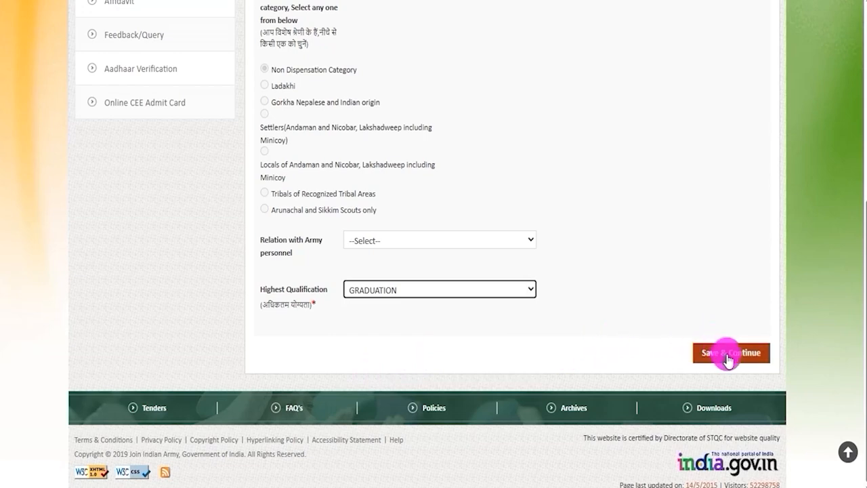
{"action": "left_click", "coordinate": [767, 359]}
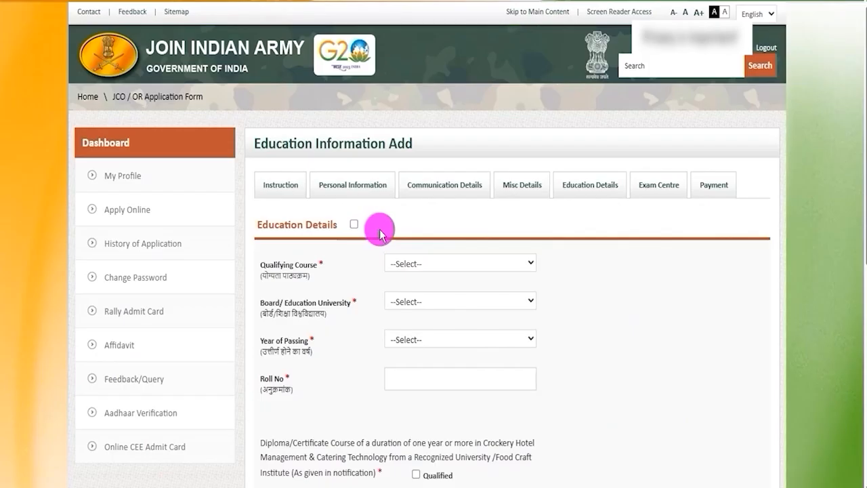
Enable Education Details and set the qualifying course to 12th Science, the board to CBSE and the year of passing to 2016
{"action": "left_click", "coordinate": [353, 223]}
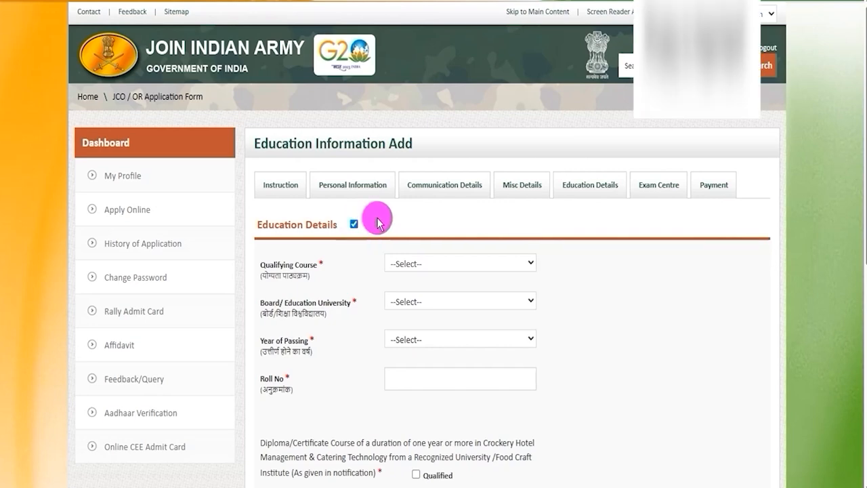
{"action": "scroll", "coordinate": [377, 223], "scroll_direction": "down", "scroll_amount": 1}
{"action": "left_click", "coordinate": [418, 197]}
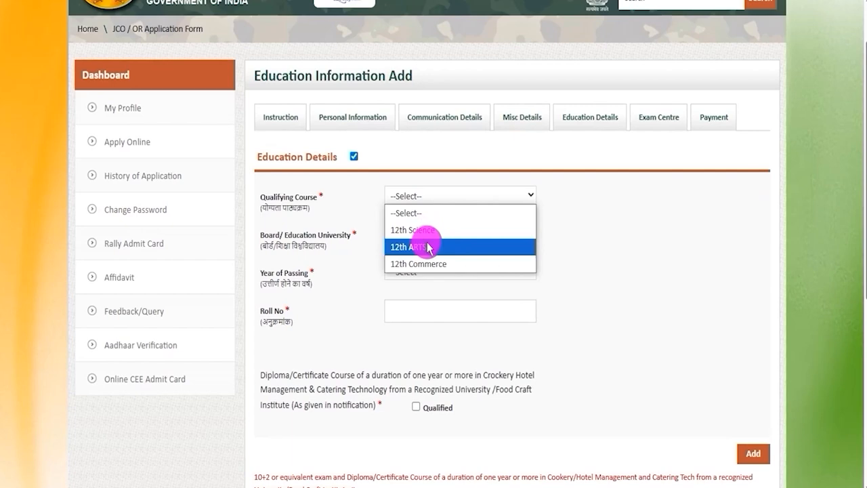
{"action": "left_click", "coordinate": [422, 231]}
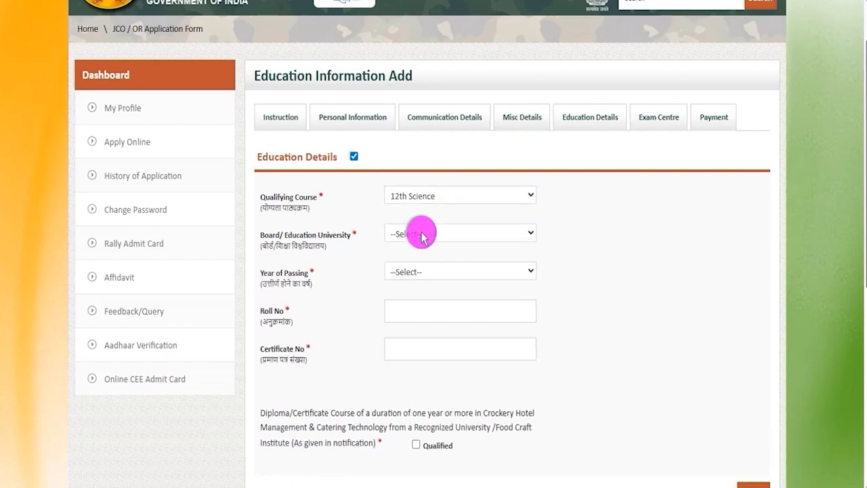
{"action": "left_click", "coordinate": [421, 234]}
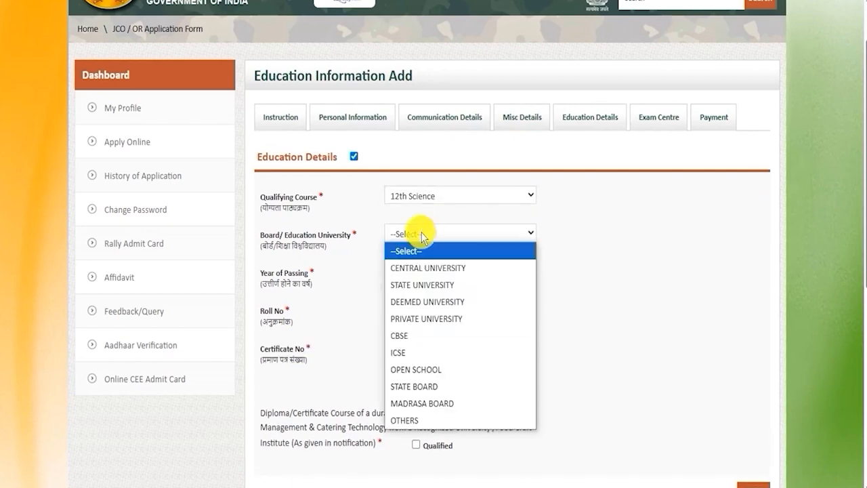
{"action": "left_click", "coordinate": [426, 267]}
{"action": "left_click", "coordinate": [424, 271]}
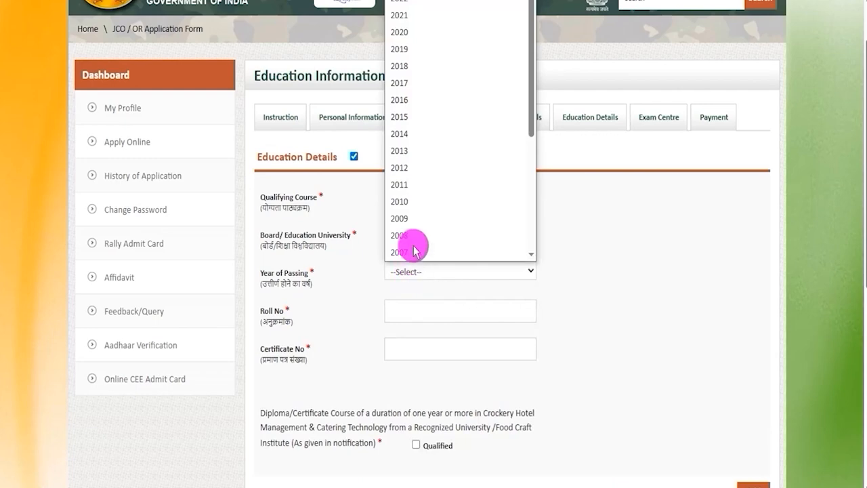
{"action": "left_click", "coordinate": [398, 99]}
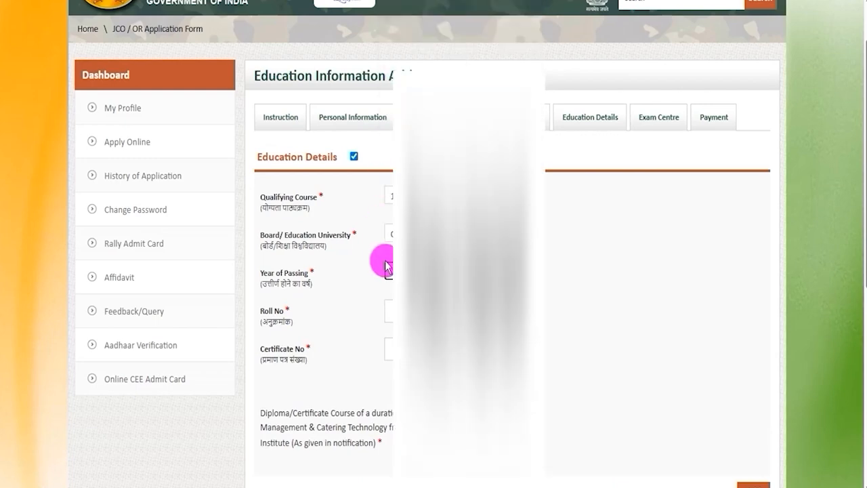
Read the hotel management and catering technology diploma requirement and mark it as Qualified
{"action": "scroll", "coordinate": [433, 271], "scroll_direction": "down", "scroll_amount": 2}
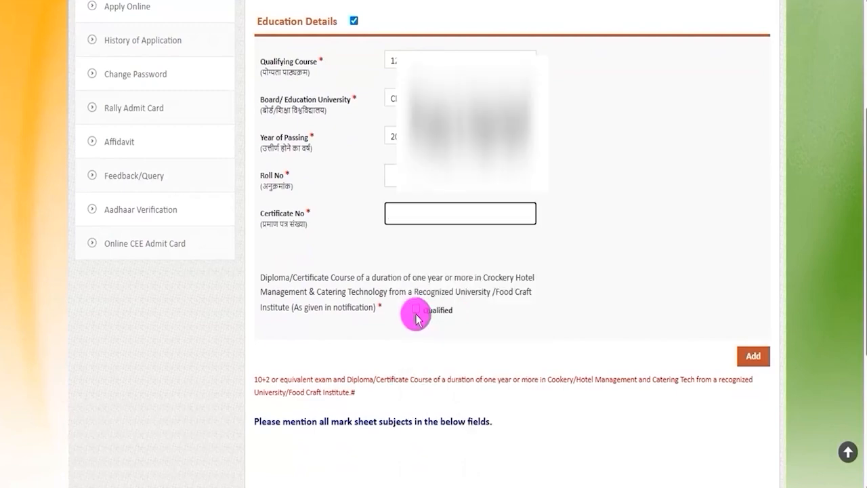
{"action": "left_click_drag", "start_coordinate": [272, 277], "coordinate": [519, 273]}
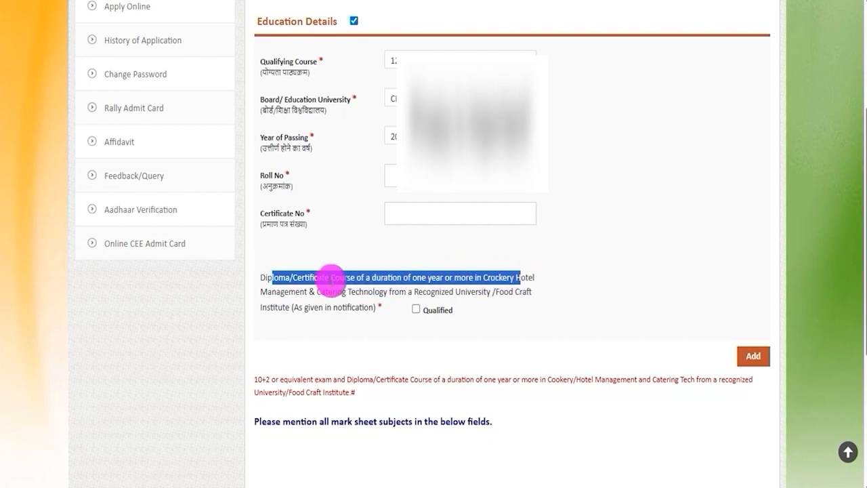
{"action": "left_click_drag", "start_coordinate": [300, 291], "coordinate": [384, 290]}
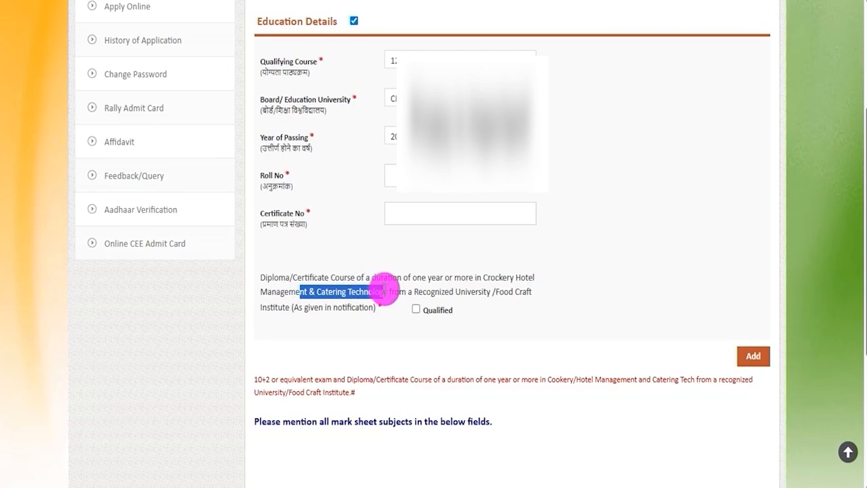
{"action": "left_click", "coordinate": [415, 309]}
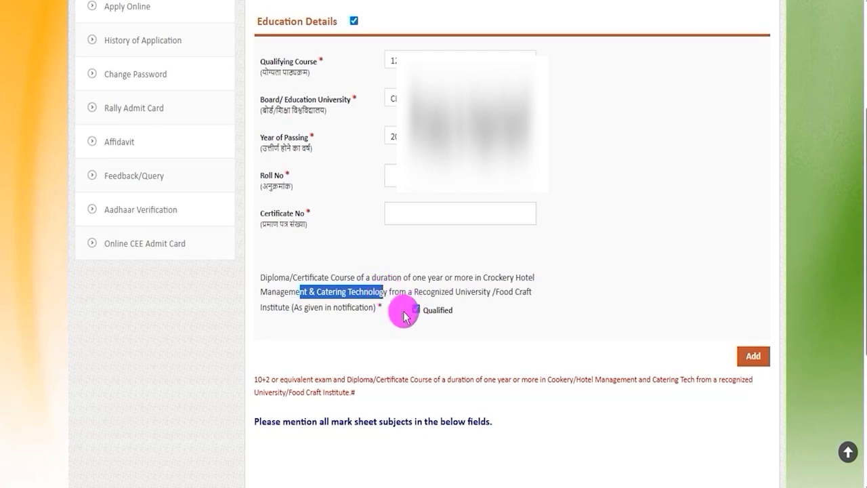
{"action": "scroll", "coordinate": [488, 350], "scroll_direction": "down", "scroll_amount": 1}
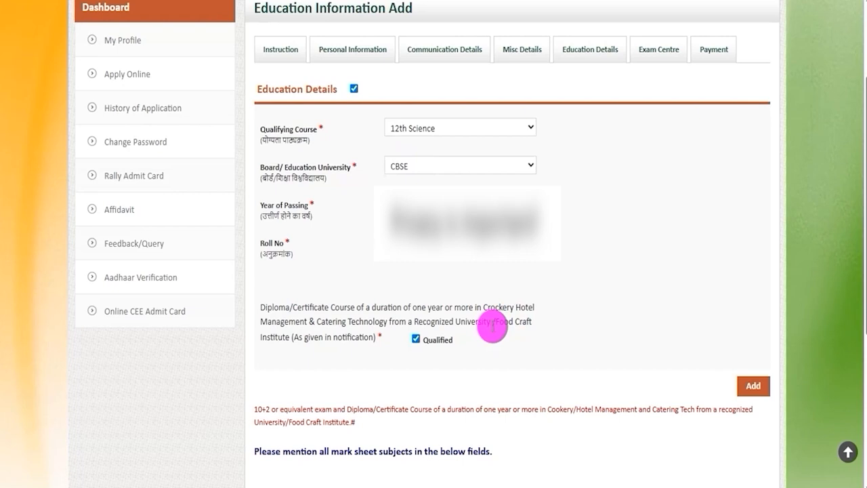
Save the education details and continue to the exam centre choices
{"action": "scroll", "coordinate": [584, 339], "scroll_direction": "down", "scroll_amount": 3}
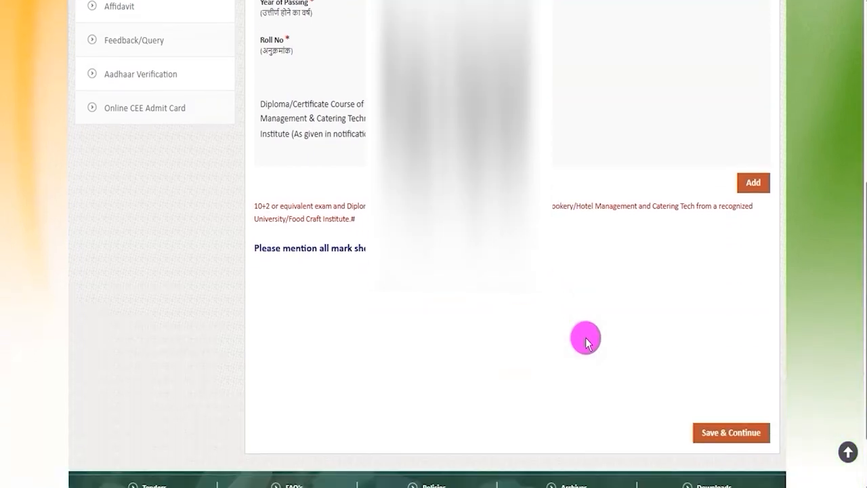
{"action": "scroll", "coordinate": [585, 341], "scroll_direction": "down", "scroll_amount": 1}
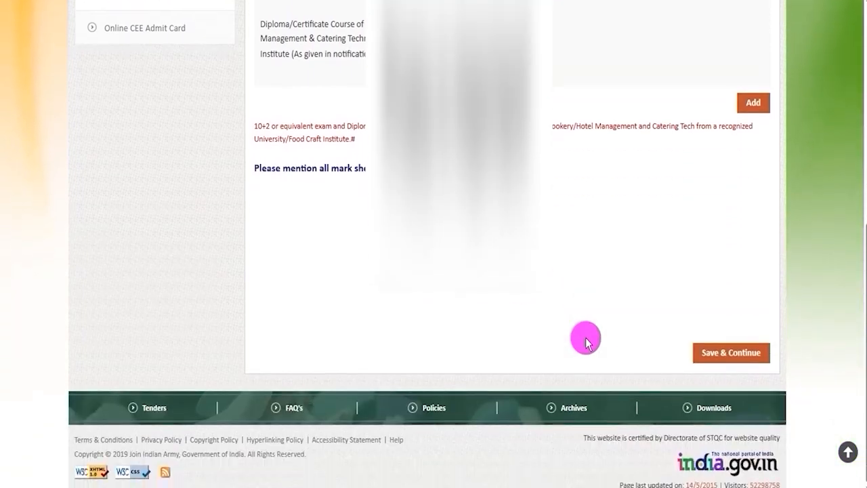
{"action": "left_click", "coordinate": [720, 363]}
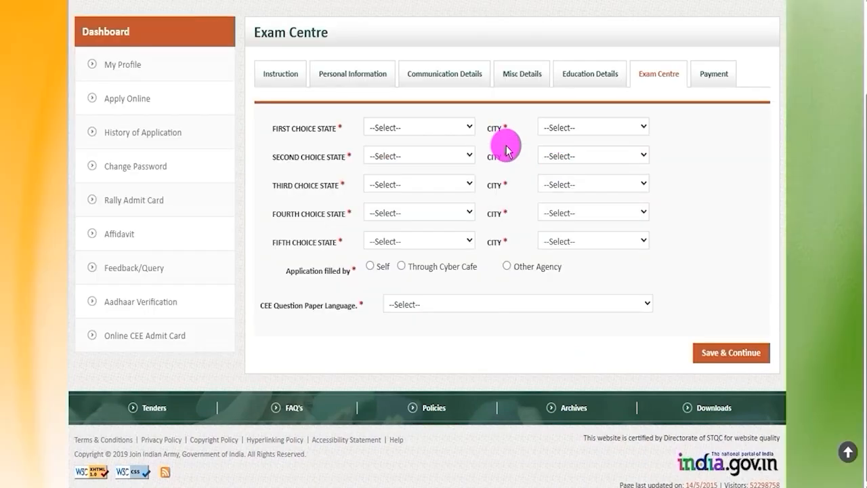
Set the first choice exam centre to the state Goa and the city Panaji
{"action": "left_click_drag", "start_coordinate": [292, 244], "coordinate": [313, 243]}
{"action": "left_click", "coordinate": [408, 128]}
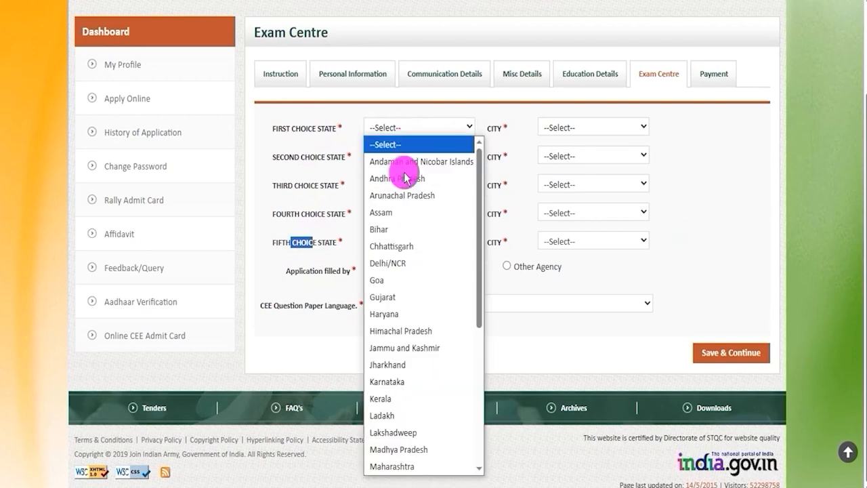
{"action": "left_click", "coordinate": [387, 280]}
{"action": "left_click", "coordinate": [580, 238]}
{"action": "left_click", "coordinate": [566, 271]}
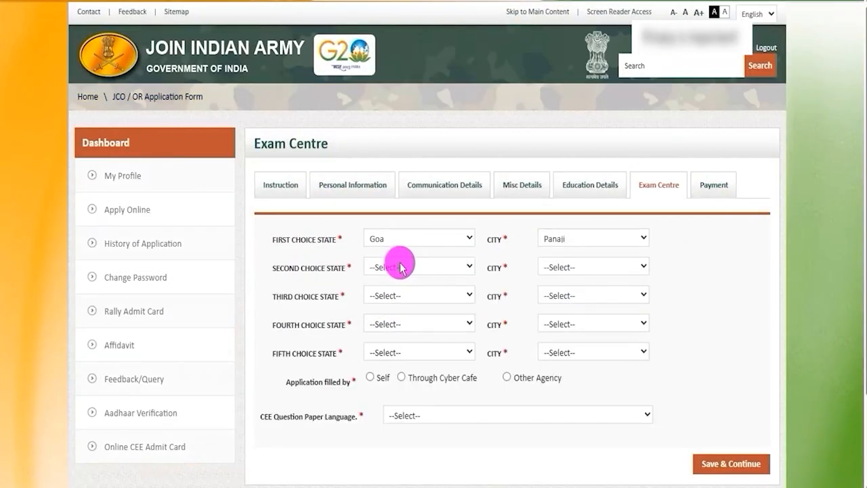
Set the second choice exam centre to the state Kerala and the city Alappuzha
{"action": "left_click", "coordinate": [400, 267]}
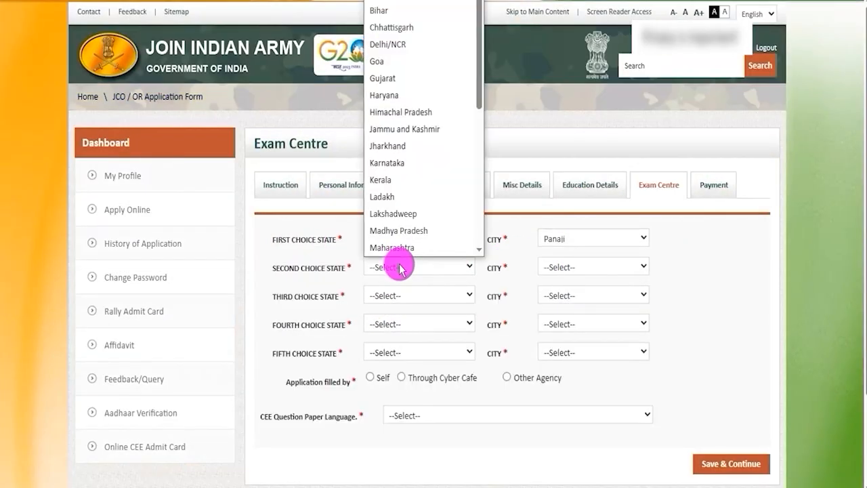
{"action": "left_click", "coordinate": [389, 180]}
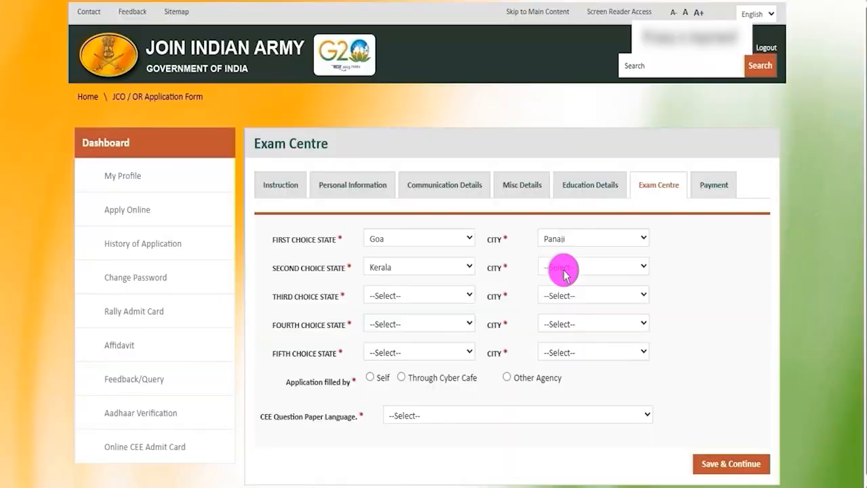
{"action": "left_click", "coordinate": [561, 272]}
{"action": "left_click", "coordinate": [559, 300]}
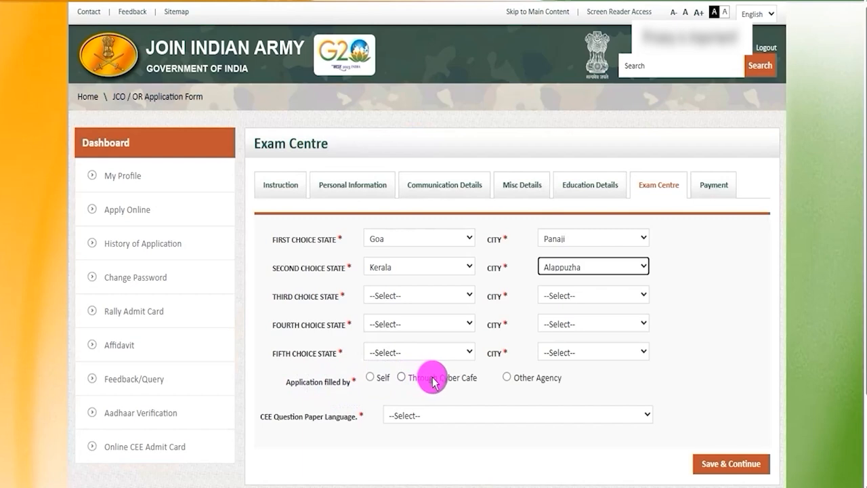
Mark the application as filled by Self and set the CEE question paper language to Hindi
{"action": "scroll", "coordinate": [504, 381], "scroll_direction": "down", "scroll_amount": 3}
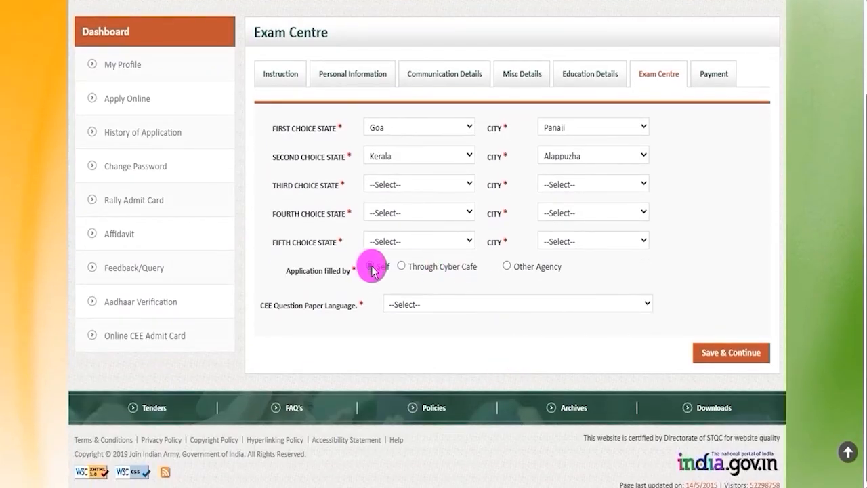
{"action": "left_click", "coordinate": [370, 267]}
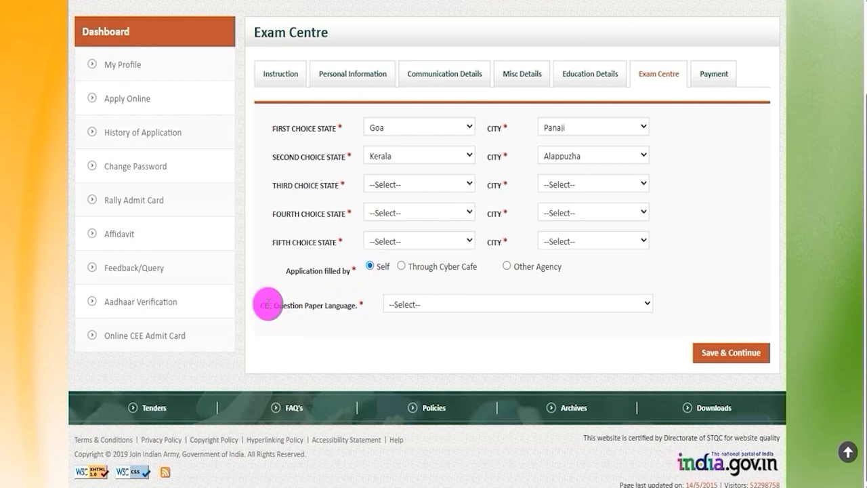
{"action": "left_click_drag", "start_coordinate": [268, 305], "coordinate": [337, 305]}
{"action": "left_click", "coordinate": [443, 308]}
{"action": "left_click", "coordinate": [446, 312]}
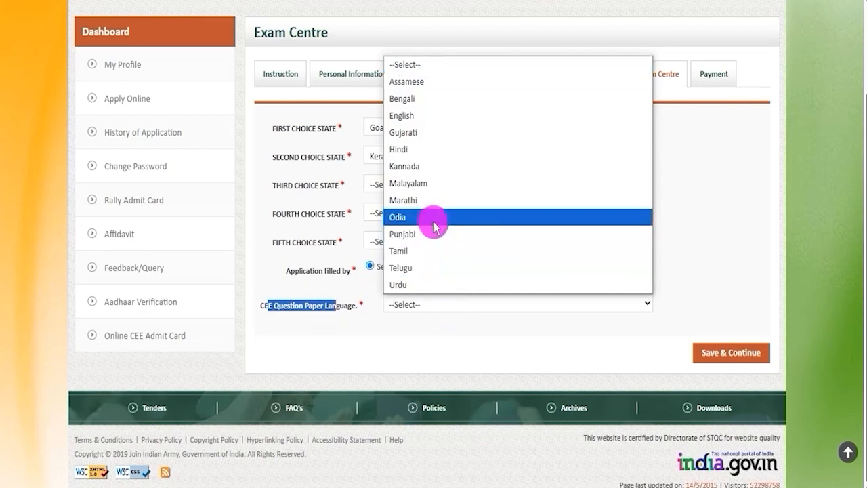
{"action": "left_click", "coordinate": [426, 155]}
Save the exam centre details and proceed from the application summary to pay the fee
{"action": "scroll", "coordinate": [705, 379], "scroll_direction": "up", "scroll_amount": 1}
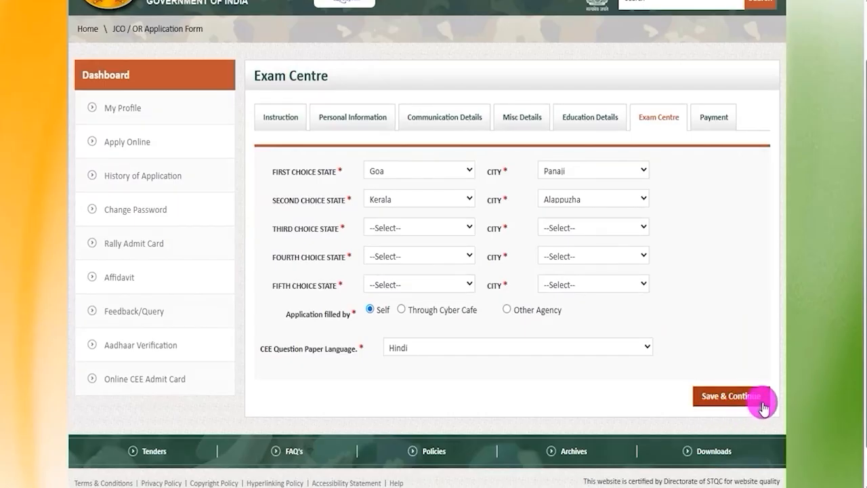
{"action": "left_click", "coordinate": [763, 405]}
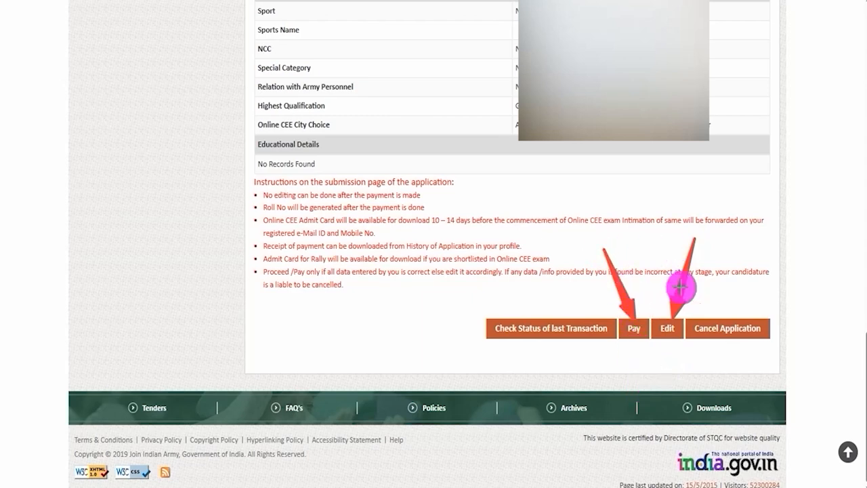
{"action": "left_click", "coordinate": [633, 323]}
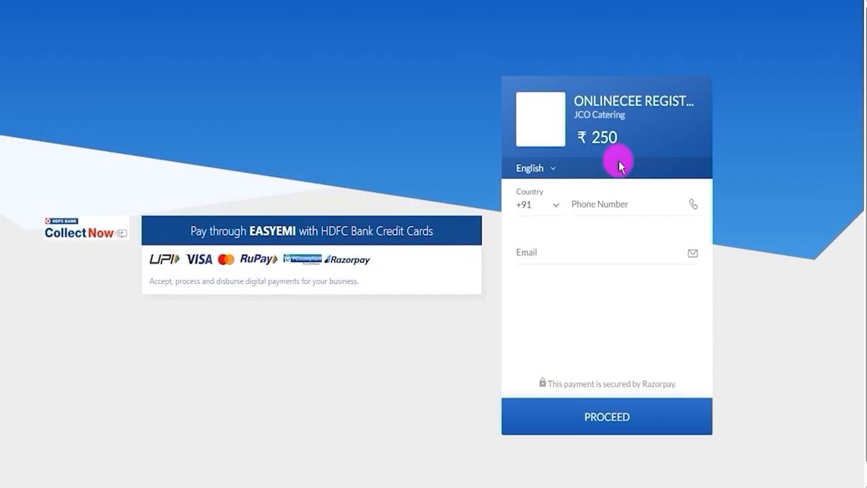
Provide the phone number and e-mail for the JCO Catering registration fee and proceed to the payment methods
{"action": "left_click_drag", "start_coordinate": [576, 101], "coordinate": [638, 113]}
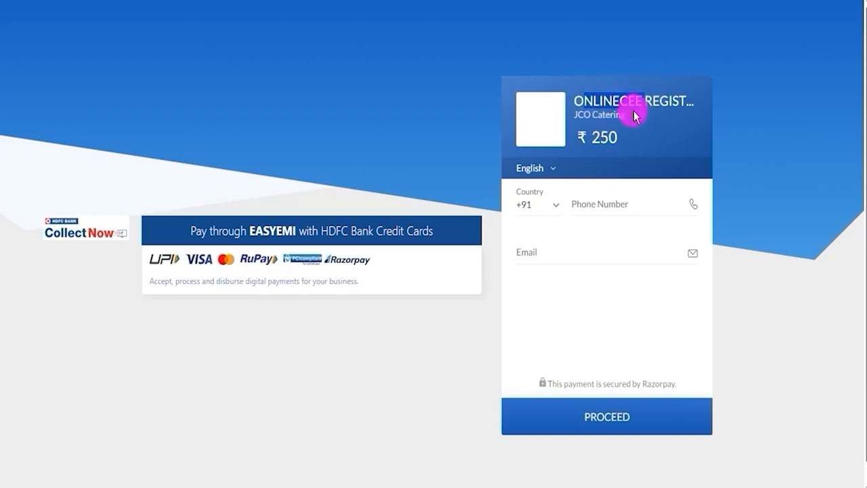
{"action": "left_click_drag", "start_coordinate": [587, 139], "coordinate": [615, 140]}
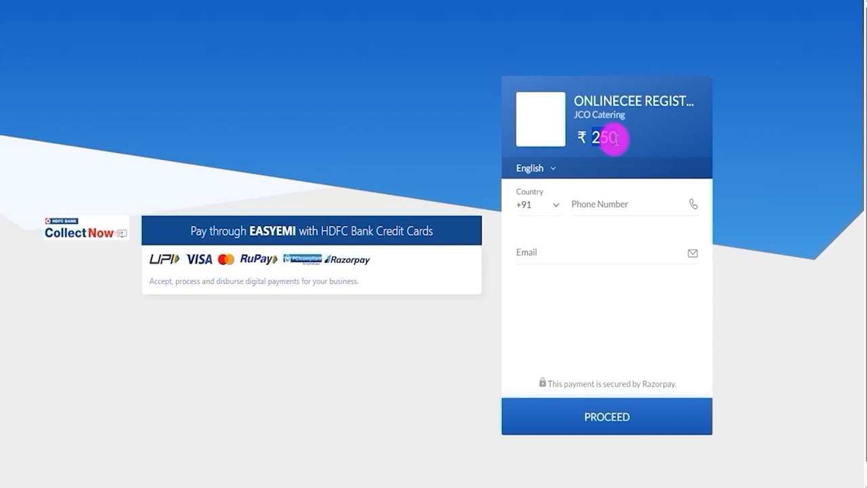
{"action": "left_click", "coordinate": [596, 204]}
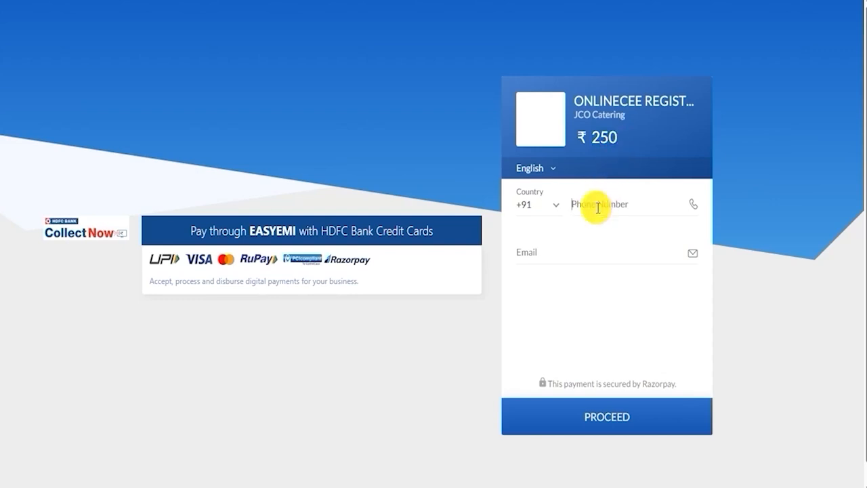
{"action": "left_click", "coordinate": [551, 251]}
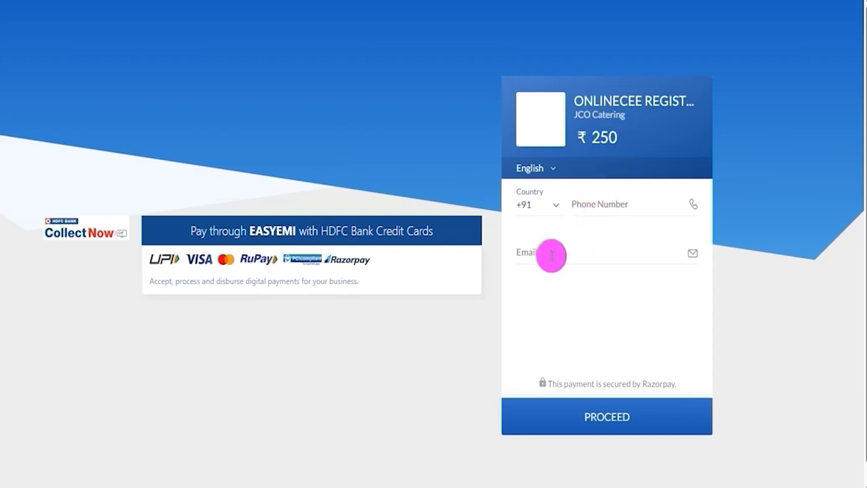
{"action": "left_click", "coordinate": [609, 418]}
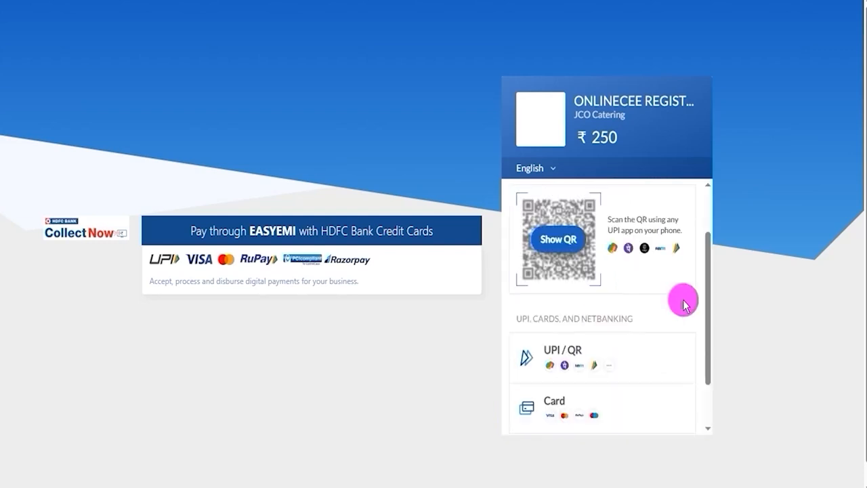